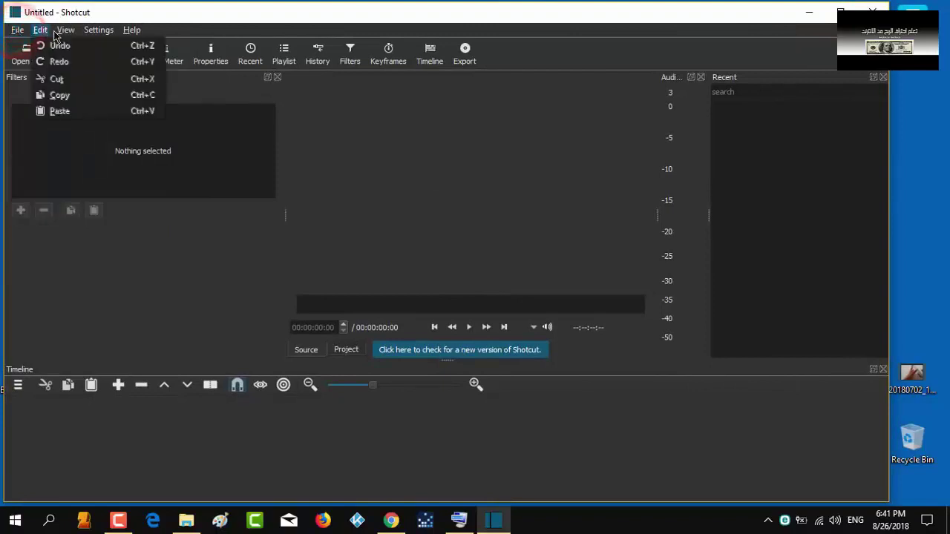
- View the About Qt version and licensing information and close it
mouse_move(132, 30)
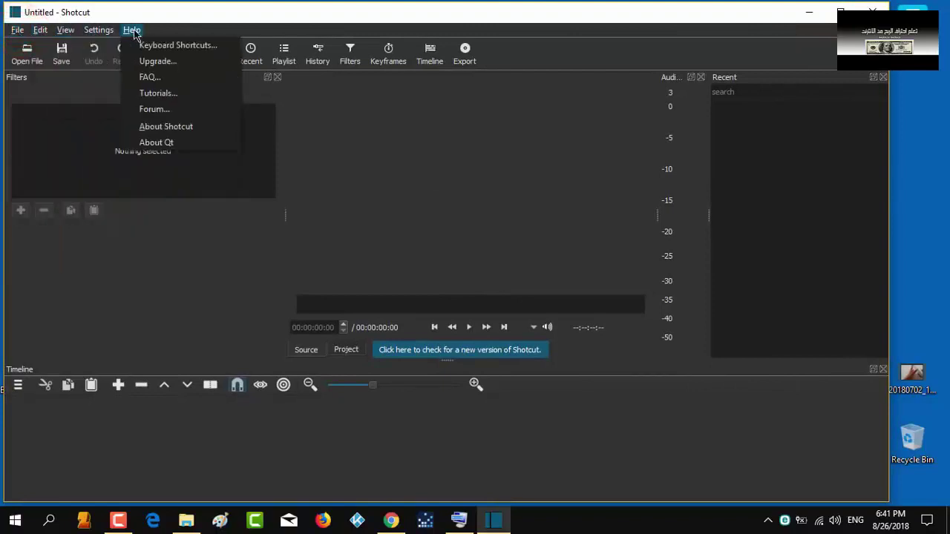
left_click(201, 145)
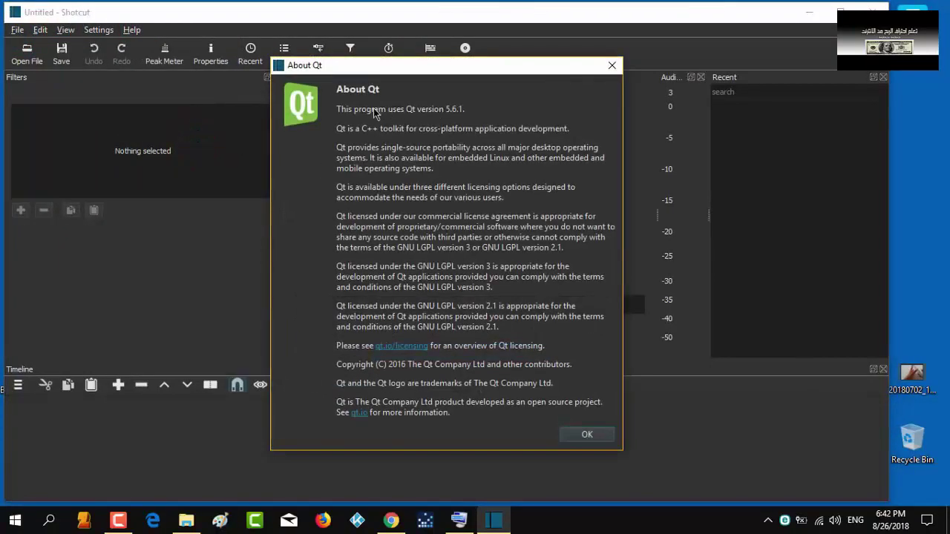
left_click(589, 435)
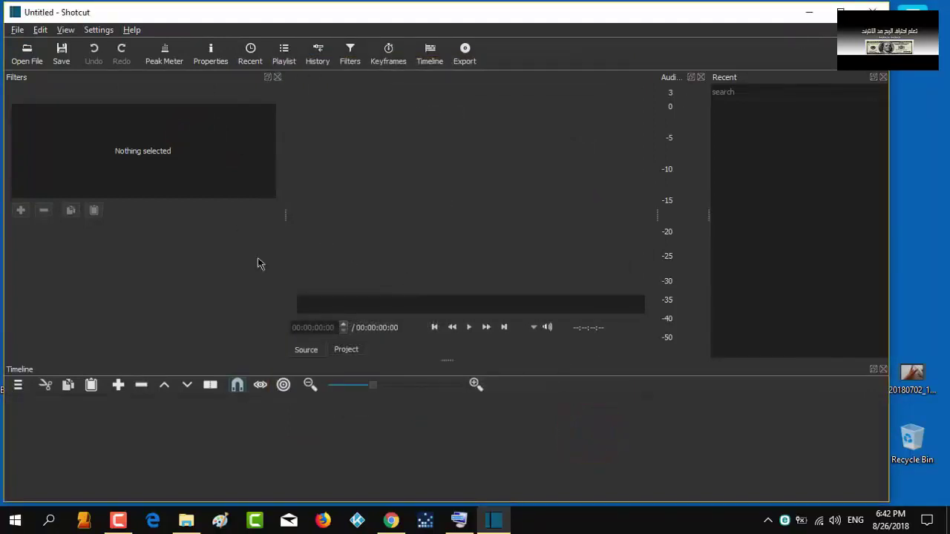
- Add one video track and one audio track to the empty timeline, and maximize the editor window
left_click(21, 385)
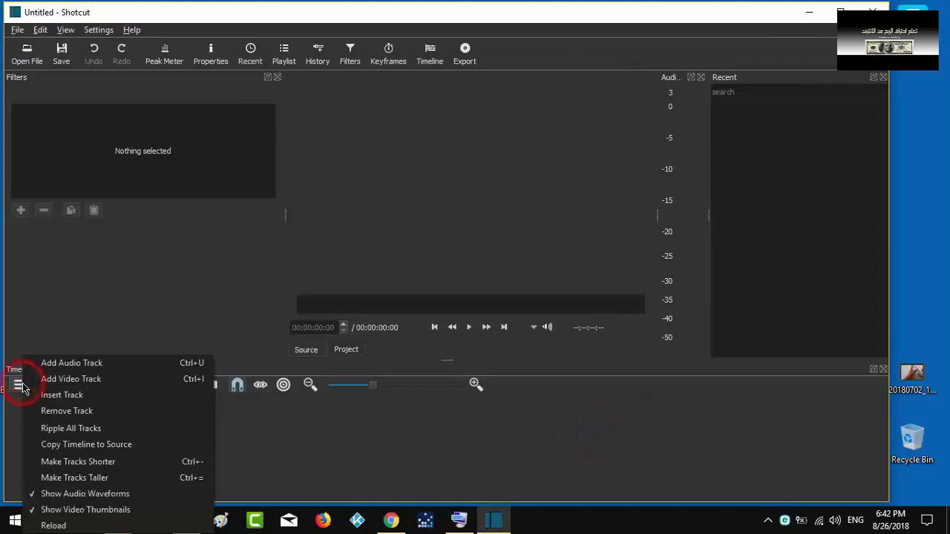
left_click(80, 379)
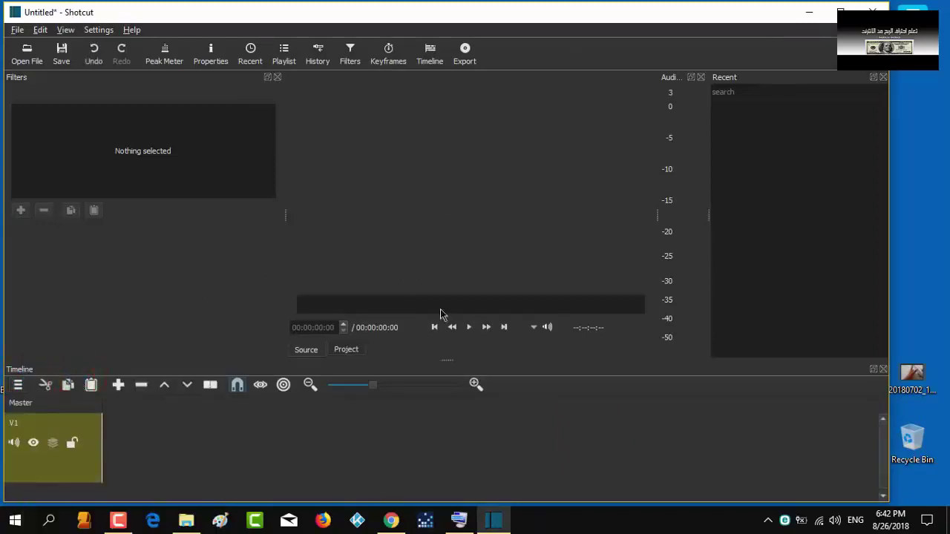
left_click(21, 389)
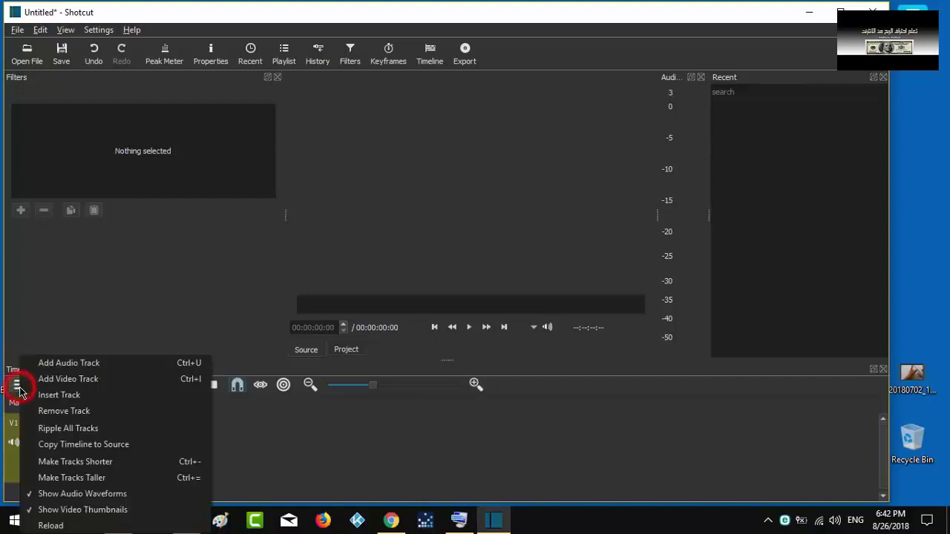
left_click(73, 364)
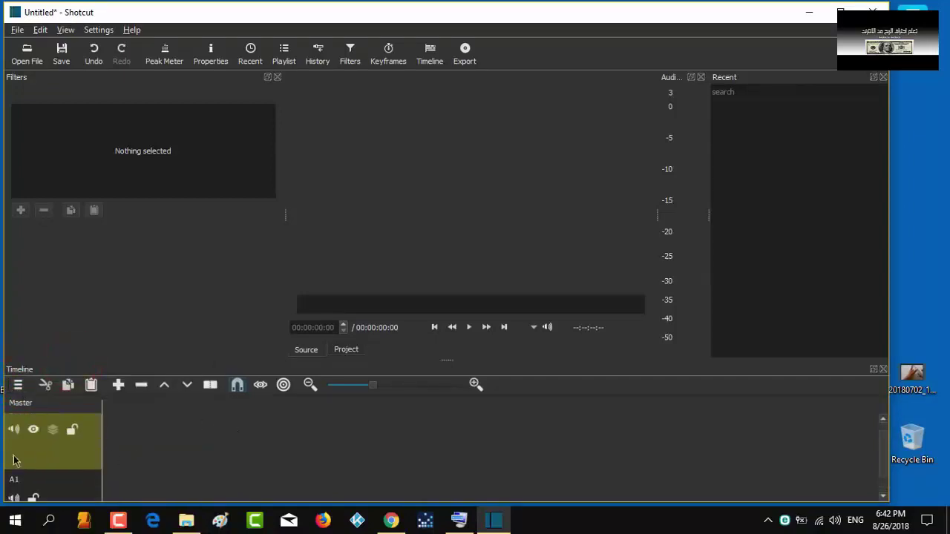
key("super+Up")
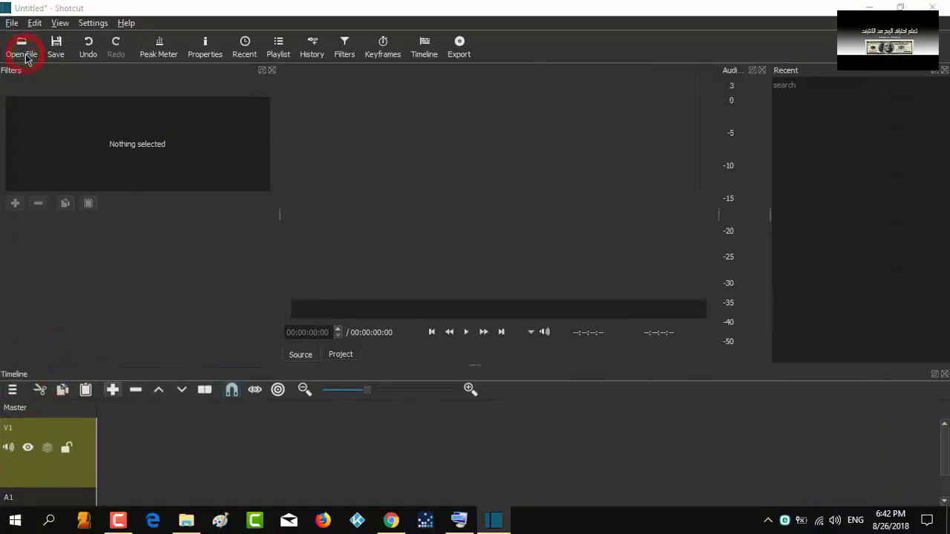
- Open the video 20180702_135248.mp4 from the Desktop folder and decline its conversion to an edit-friendly format
left_click(26, 58)
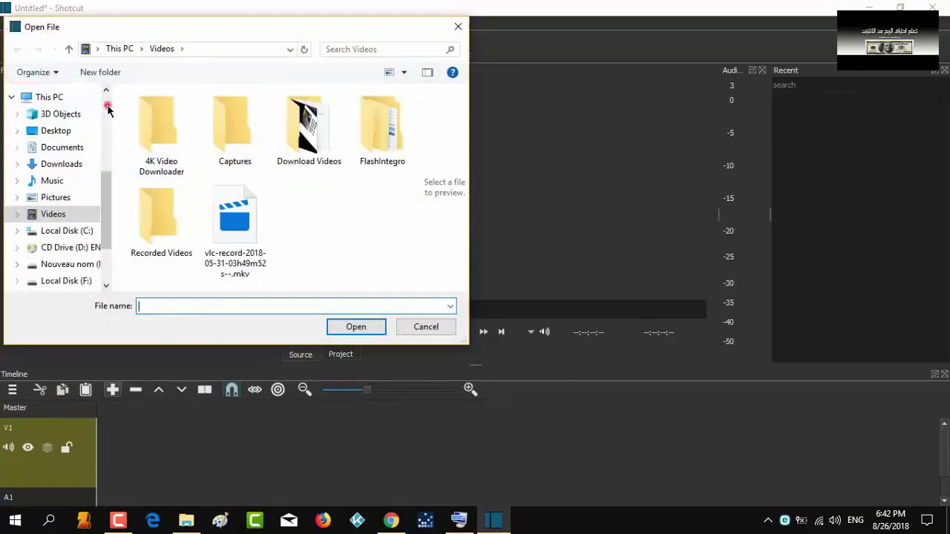
left_click(108, 110)
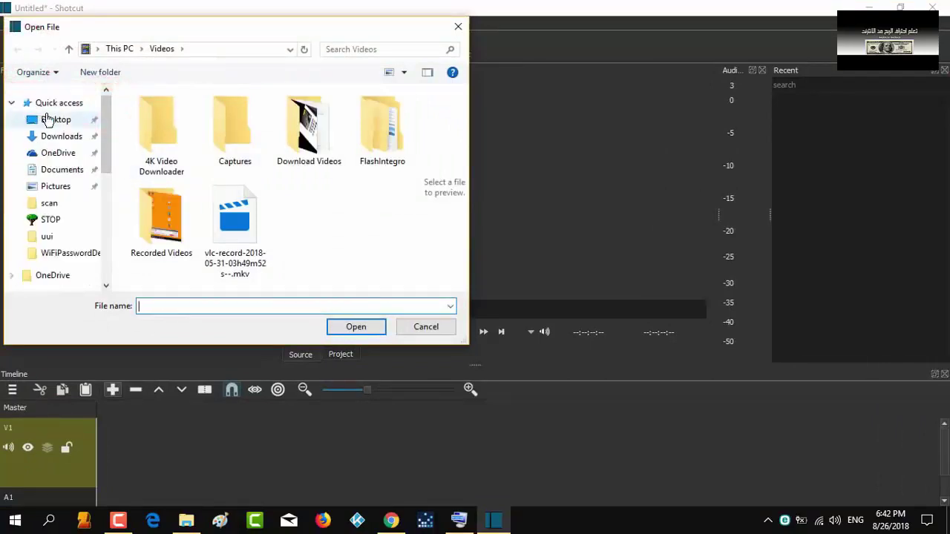
left_click(47, 121)
scroll(330, 234, "down", 5)
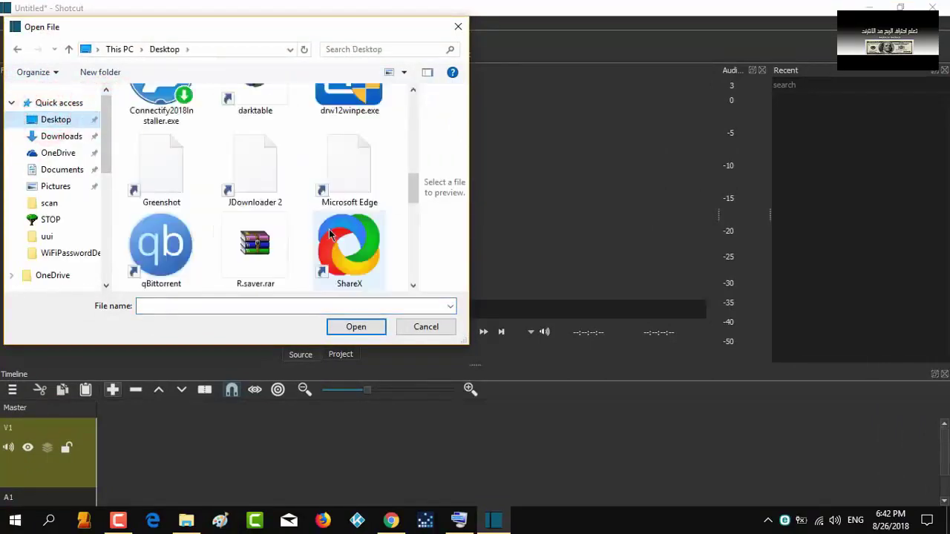
scroll(330, 234, "up", 3)
double_click(254, 145)
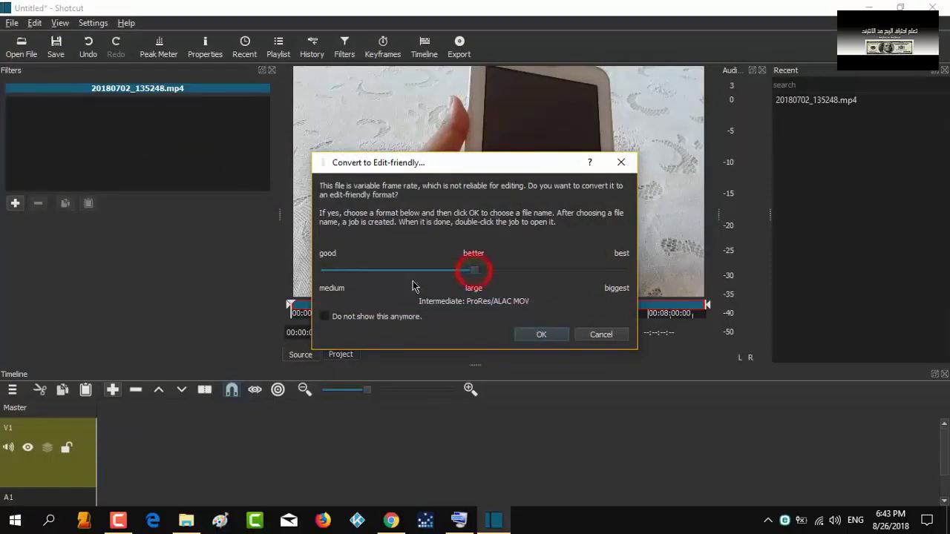
left_click(582, 336)
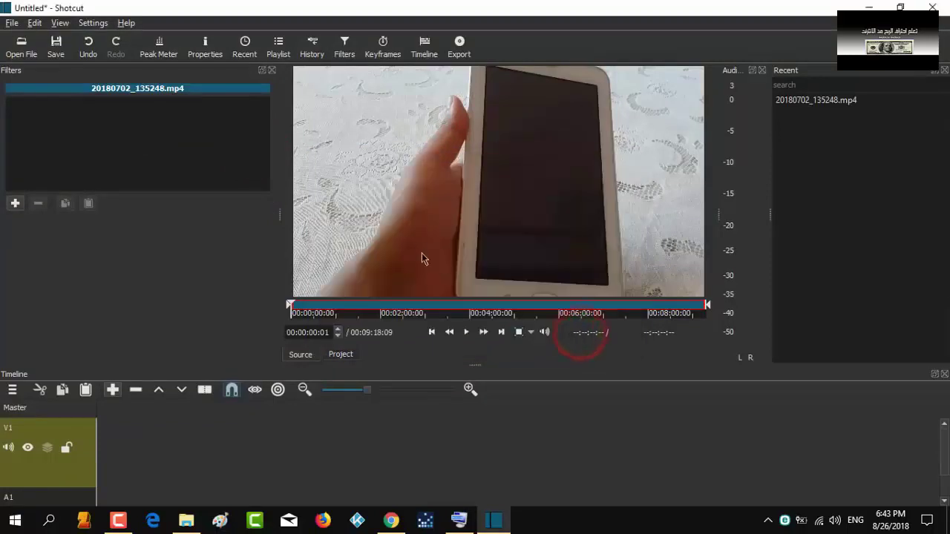
- Preview the first seconds of the opened video and place the clip at the start of track V1
left_click(470, 334)
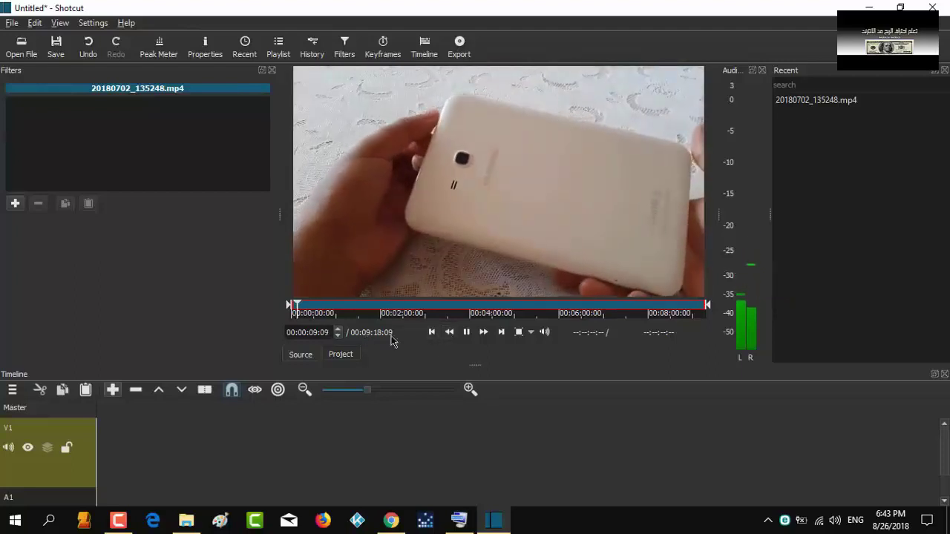
left_click(469, 333)
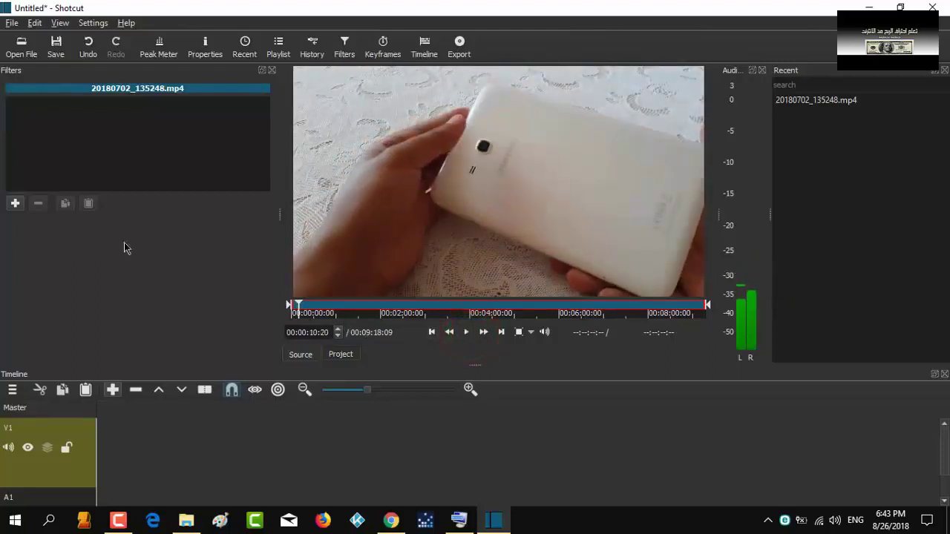
left_click_drag(428, 222, 254, 445)
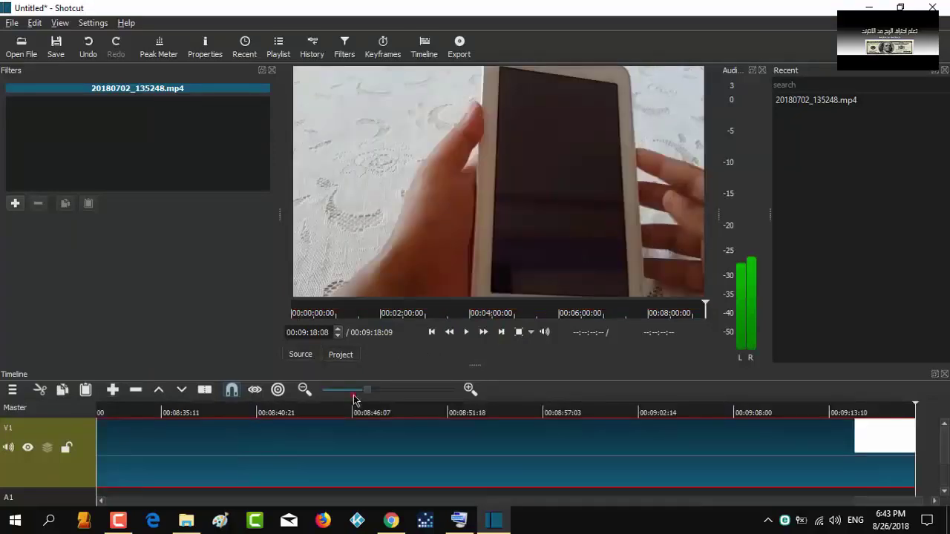
left_click_drag(354, 401, 393, 401)
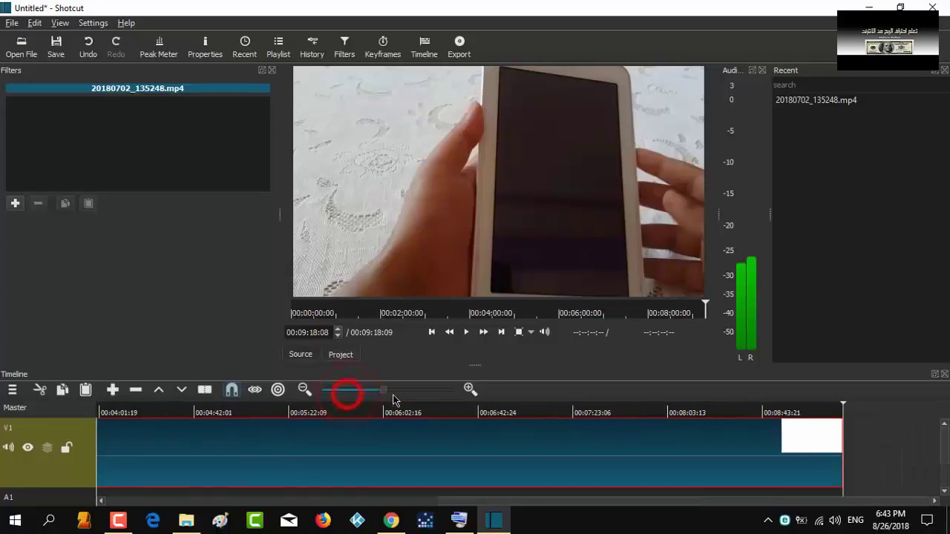
left_click(468, 390)
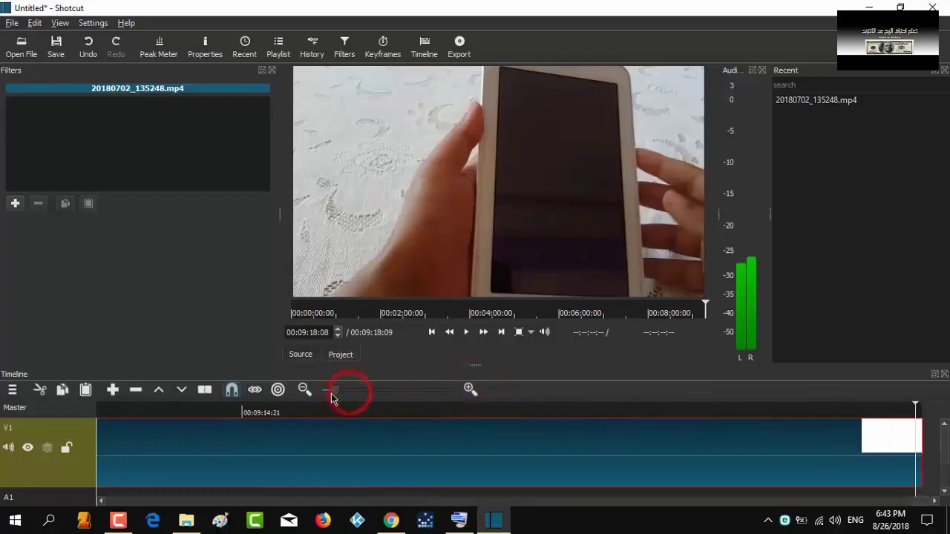
- Append two more copies of the clip to track V1 and shift the last copy about 32 seconds later
left_click(113, 390)
left_click(113, 391)
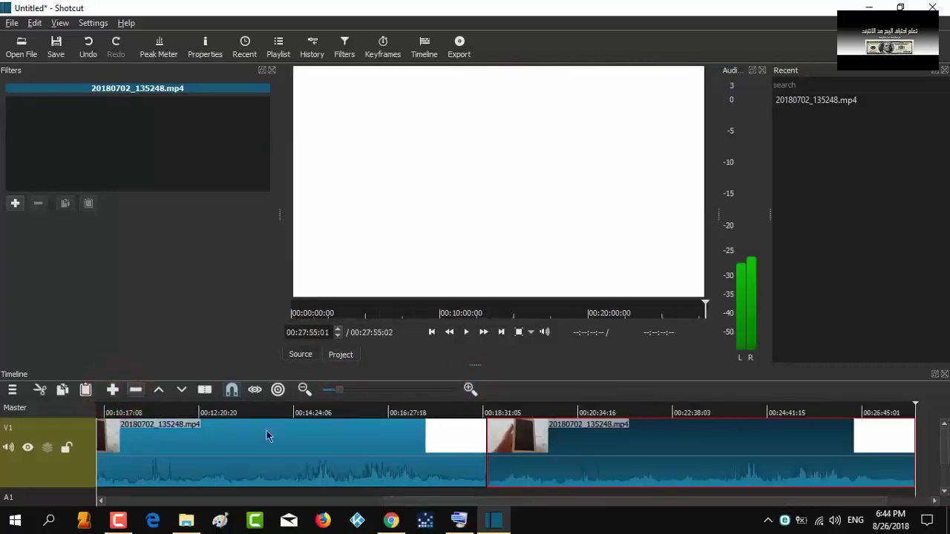
left_click_drag(600, 462, 626, 462)
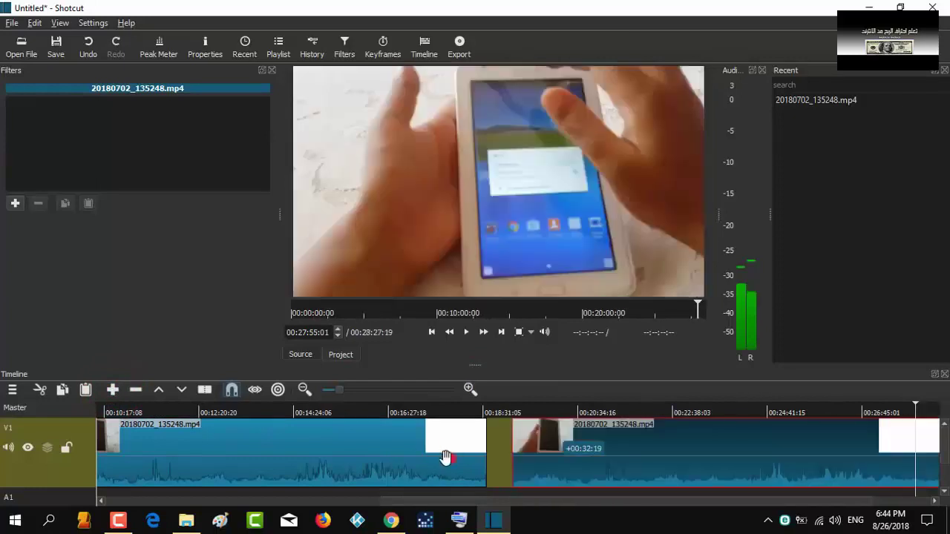
- Remove the two duplicate clips from track V1, keeping only the first clip
left_click(447, 457)
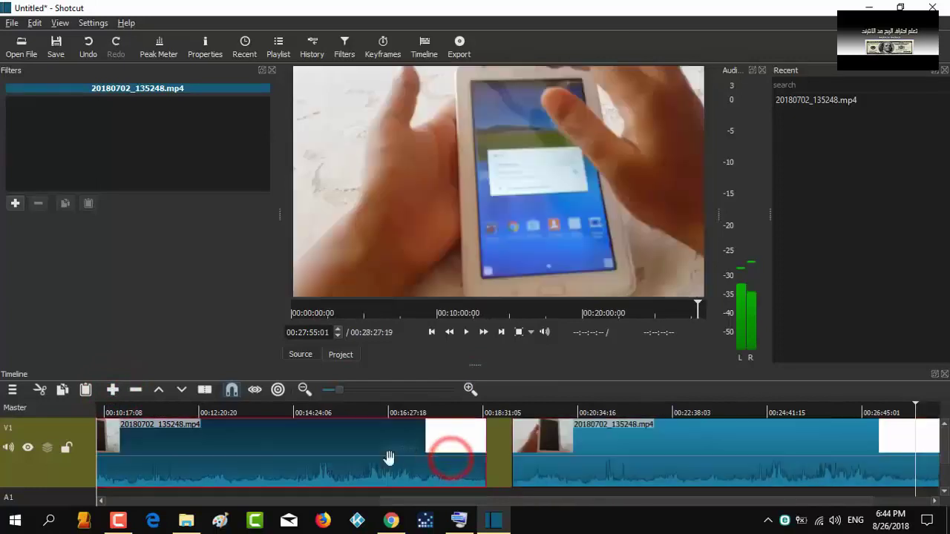
left_click(617, 456)
right_click(614, 456)
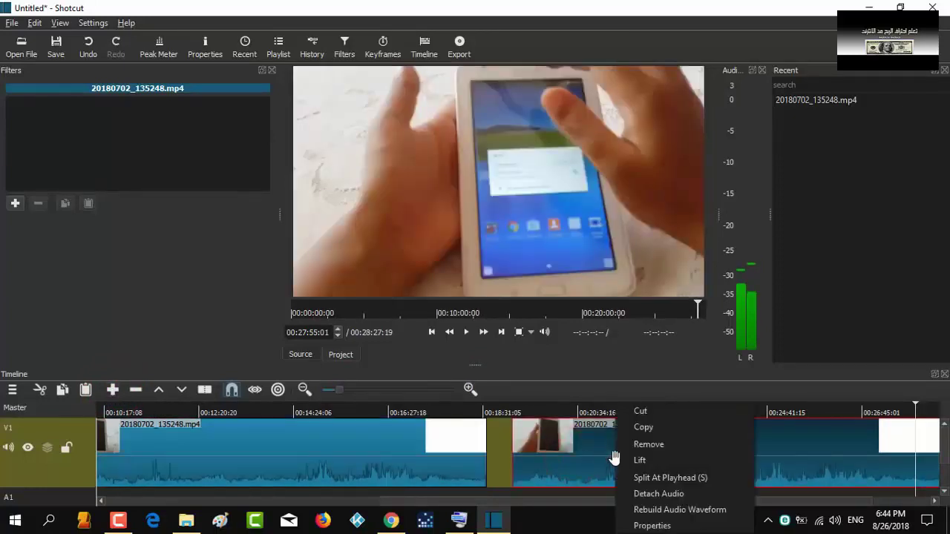
left_click(661, 447)
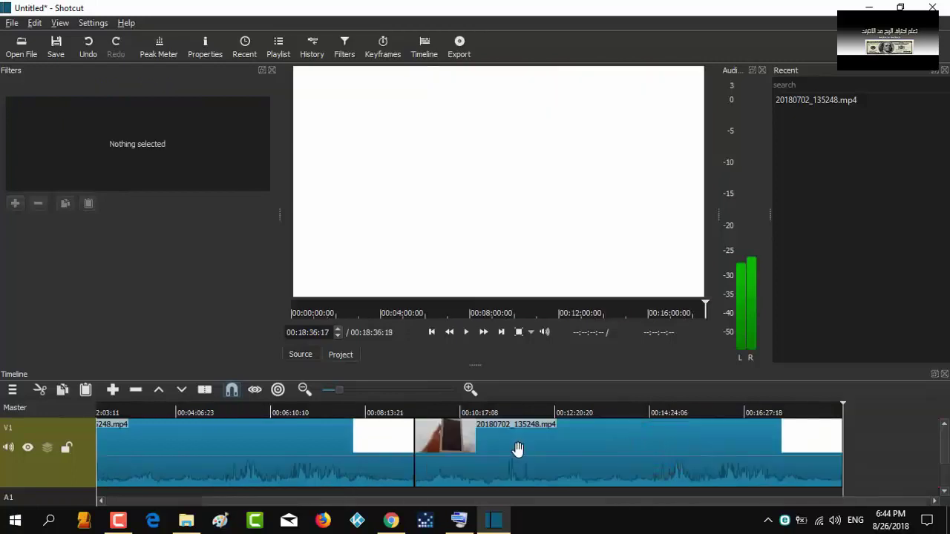
right_click(518, 450)
left_click(553, 446)
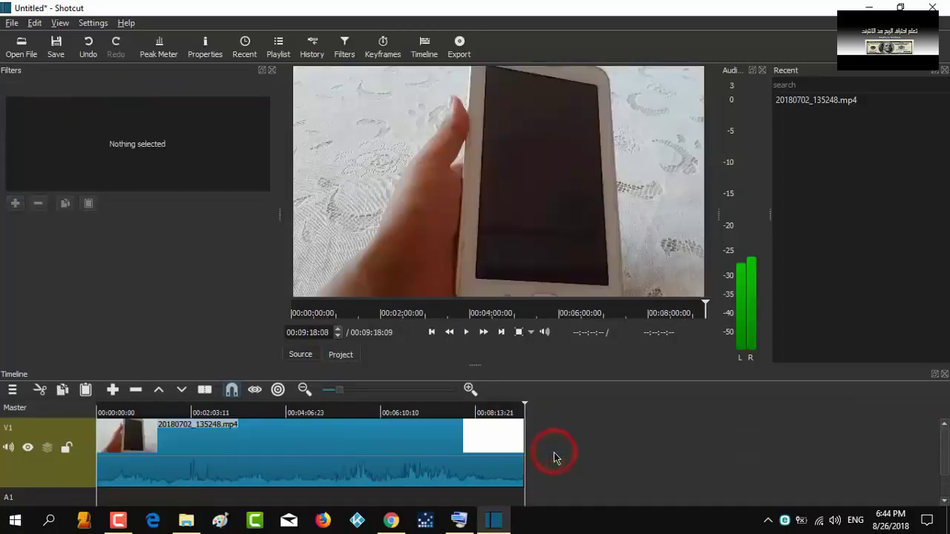
left_click(355, 454)
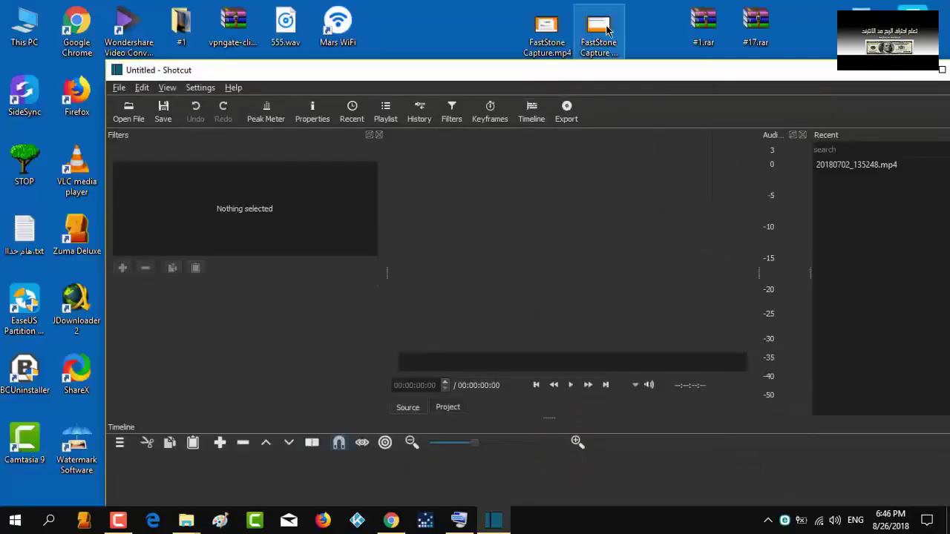
- Load the two FastStone Capture videos from the desktop into the player and reopen the Arabic-titled one from the recent files
left_click_drag(598, 33, 556, 186)
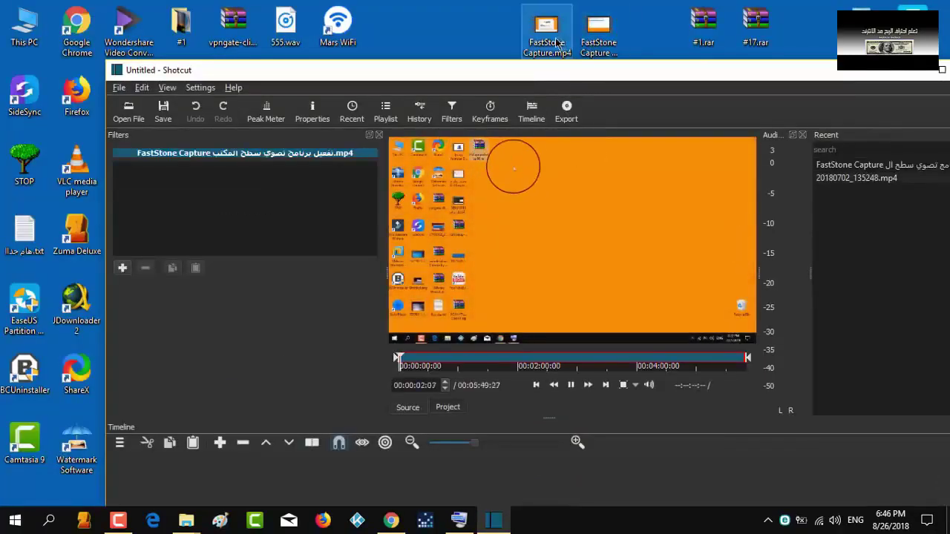
left_click_drag(546, 37, 542, 221)
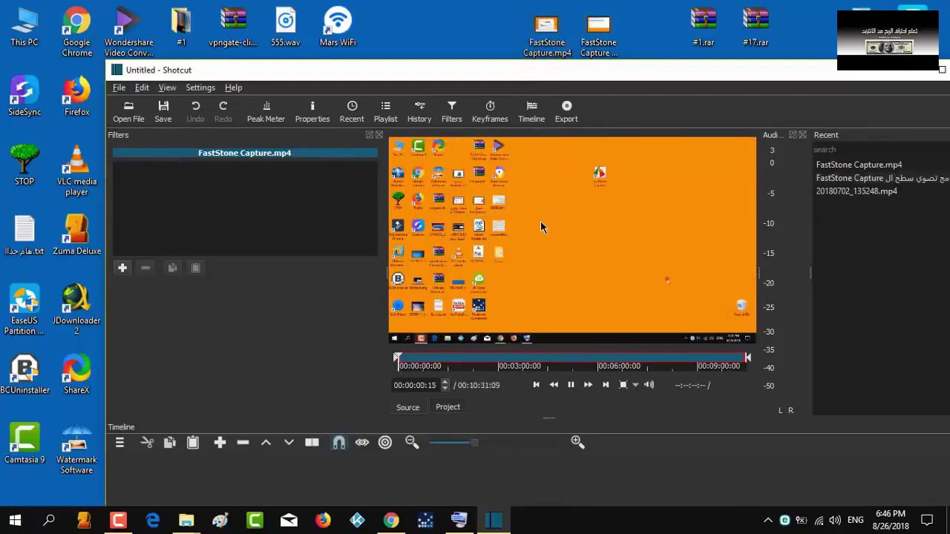
left_click(846, 163)
left_click(861, 179)
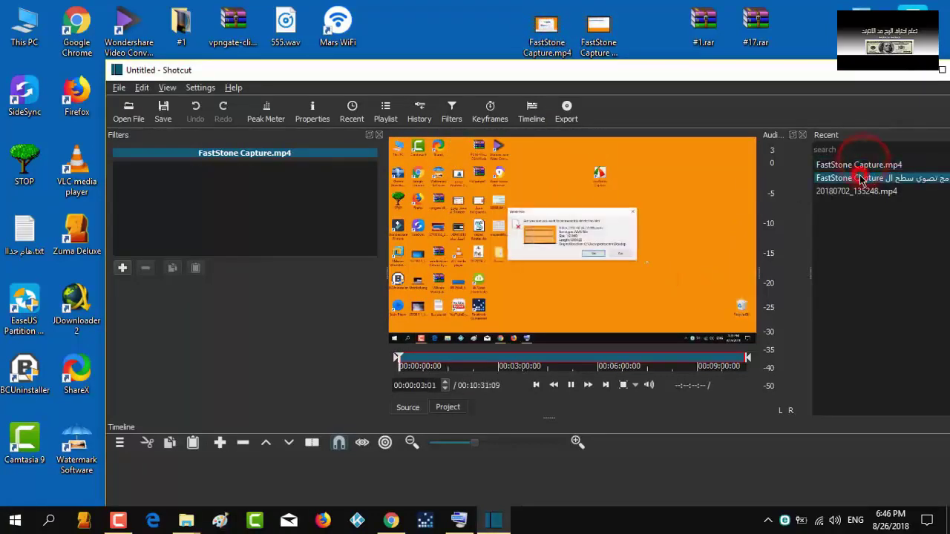
double_click(861, 179)
- Maximize the editor window and place the opened Arabic-titled FastStone Capture video on track V1, adjusting the timeline scale
left_click(942, 69)
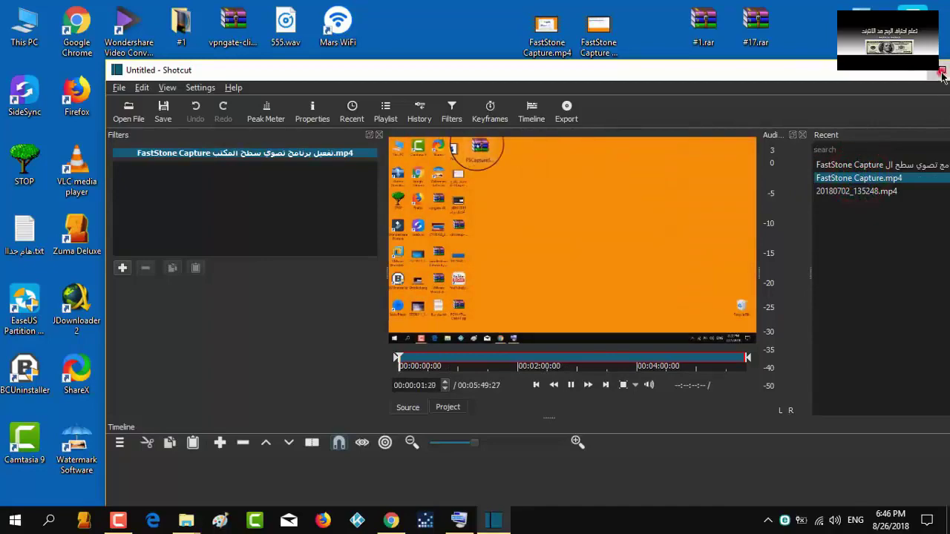
left_click_drag(421, 177, 137, 418)
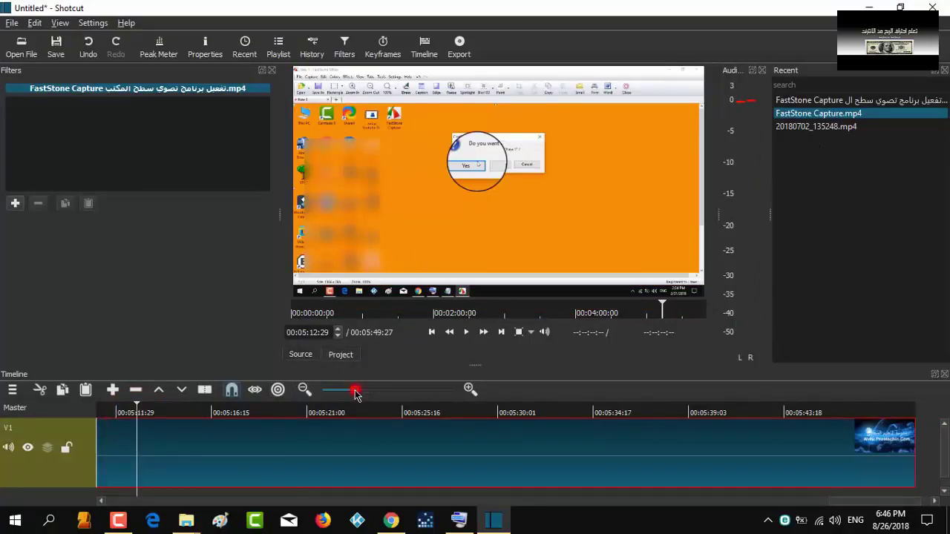
left_click_drag(356, 394, 344, 388)
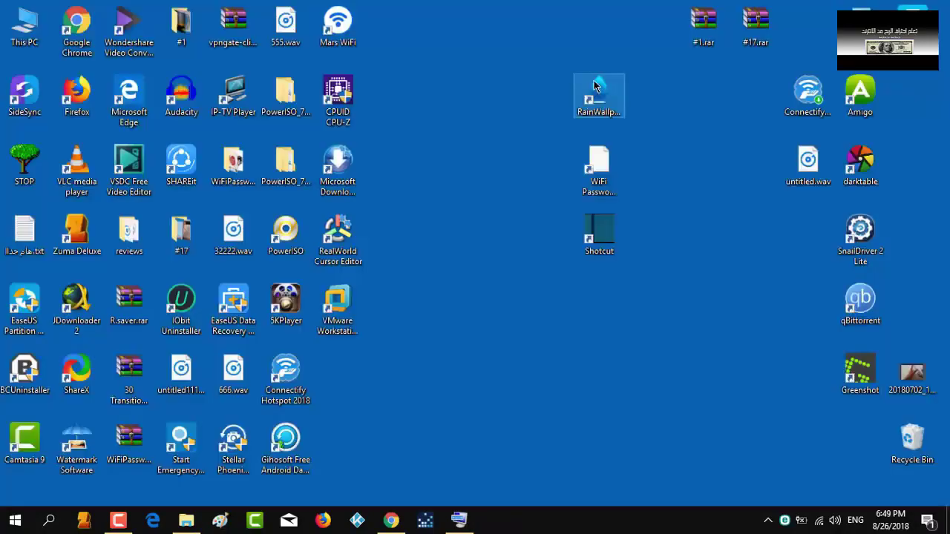
- Launch RainWallpaper from the desktop and apply the Fire sword warrior wallpaper from its wallpaper selection
right_click(594, 82)
left_click(673, 90)
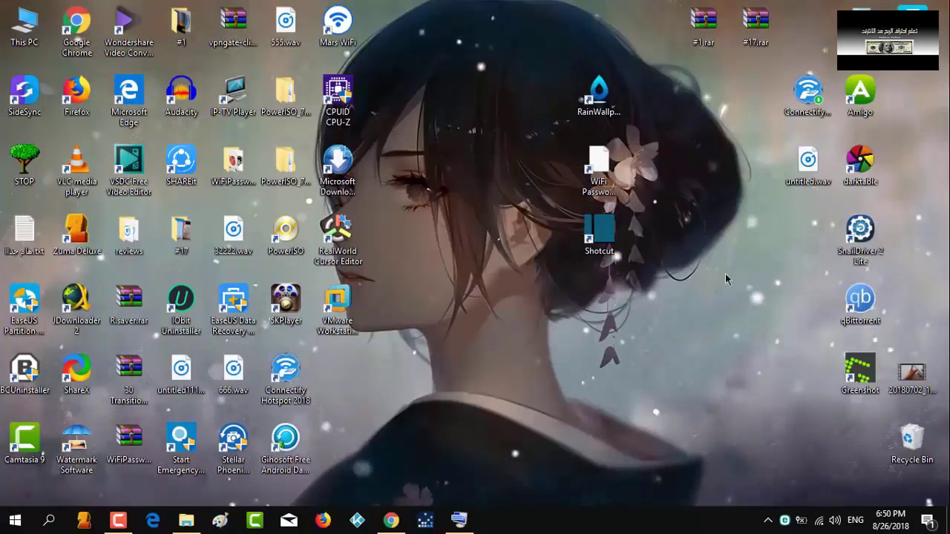
left_click(769, 520)
right_click(757, 496)
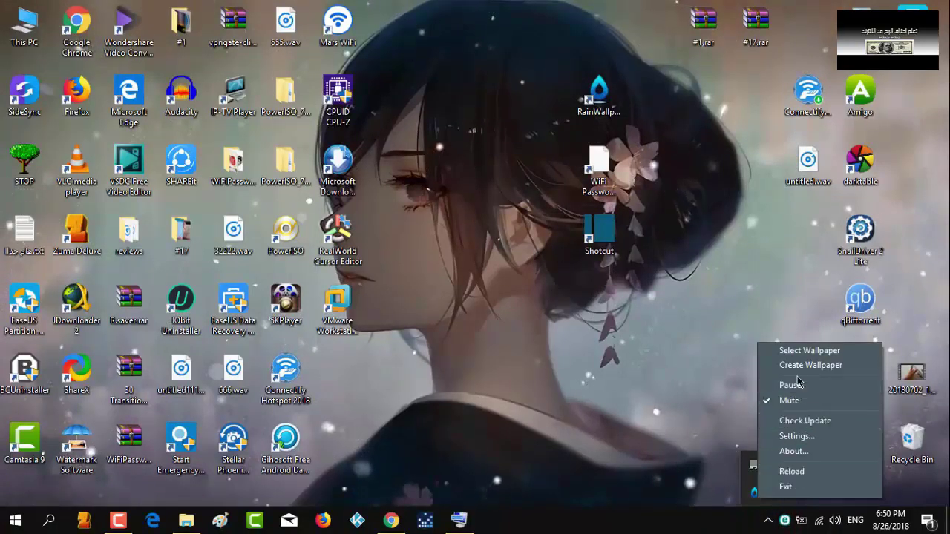
left_click(799, 350)
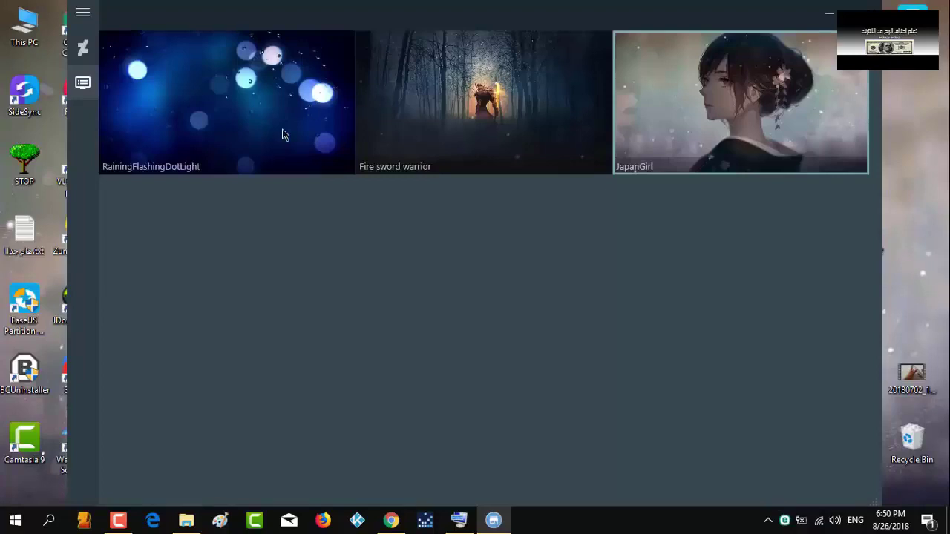
left_click(484, 95)
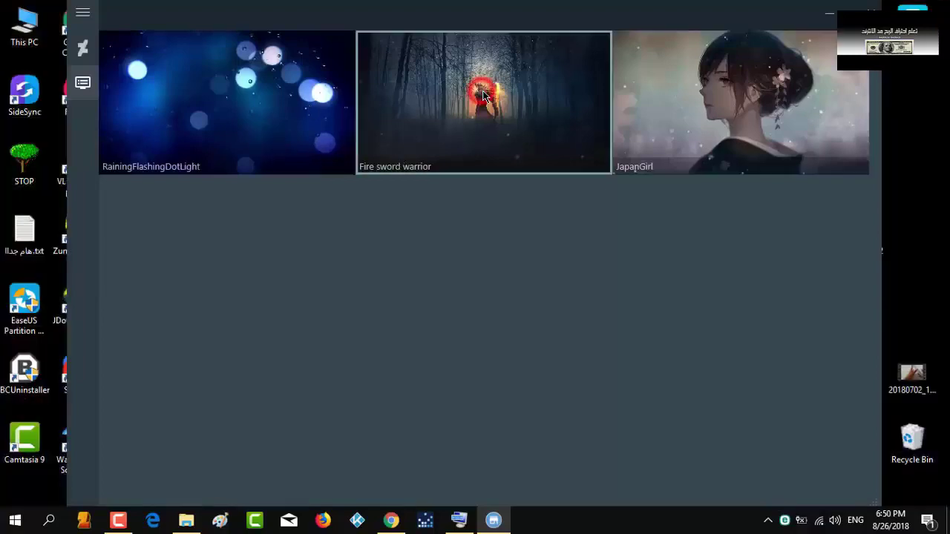
- Apply the RainingFlashingDotLight wallpaper and check how it looks on the uncovered desktop
left_click(266, 104)
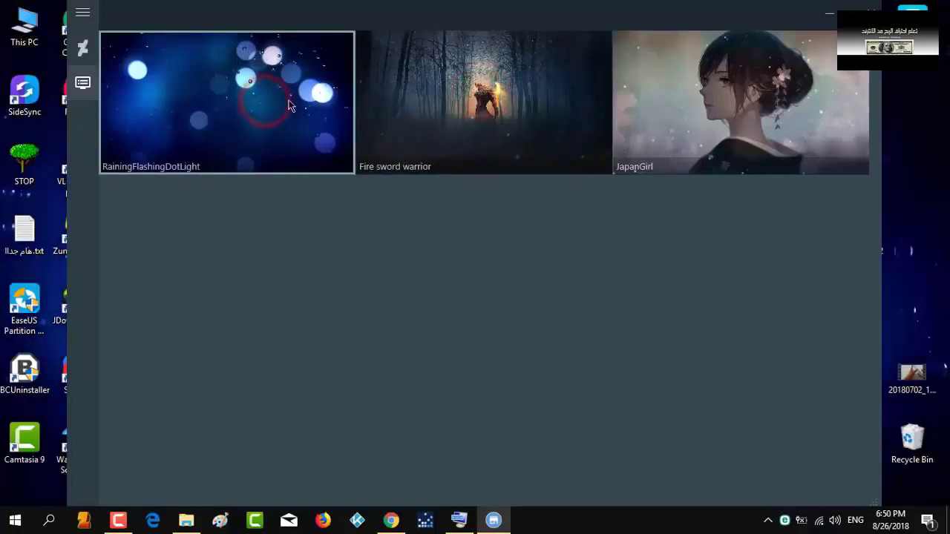
left_click(829, 13)
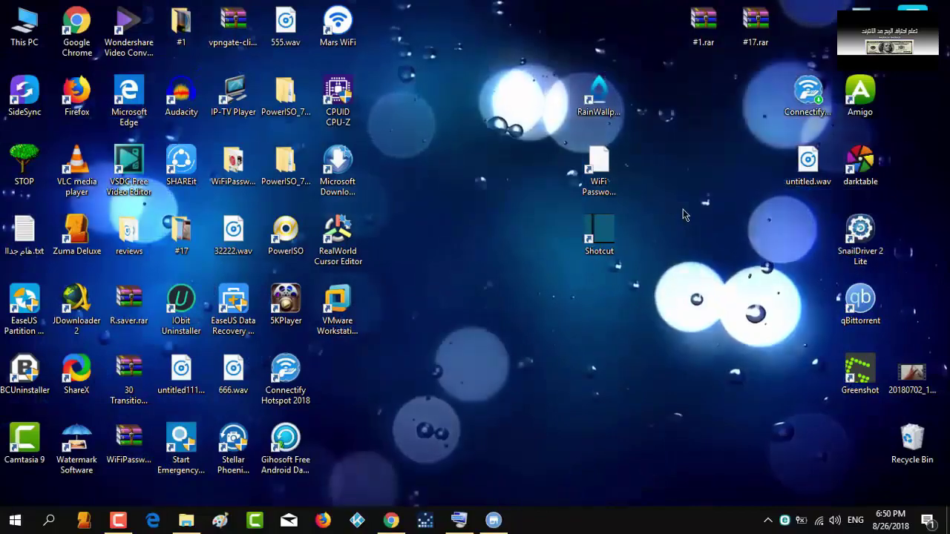
left_click(494, 520)
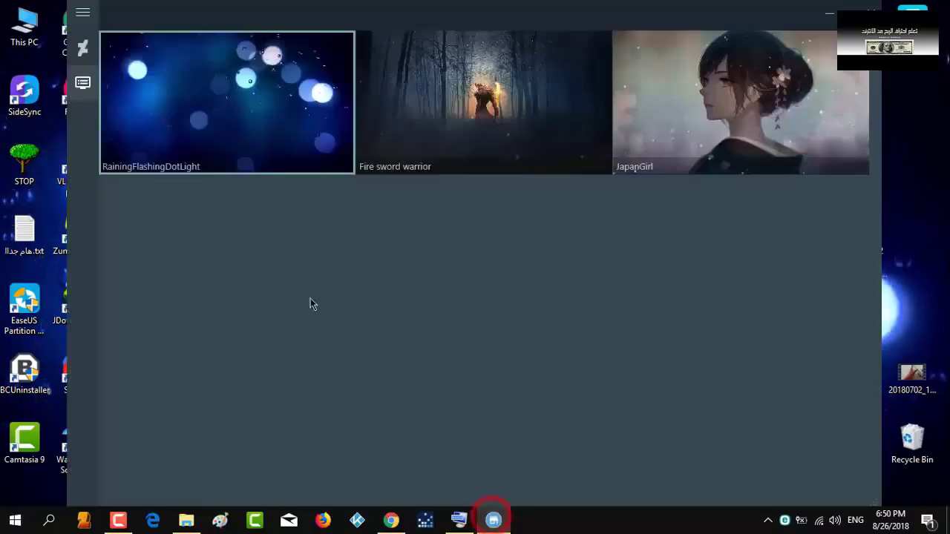
- Look through RainWallpaper's Discover gallery on DeviantArt, including its navigation labels and extra options, and close the window
left_click(83, 48)
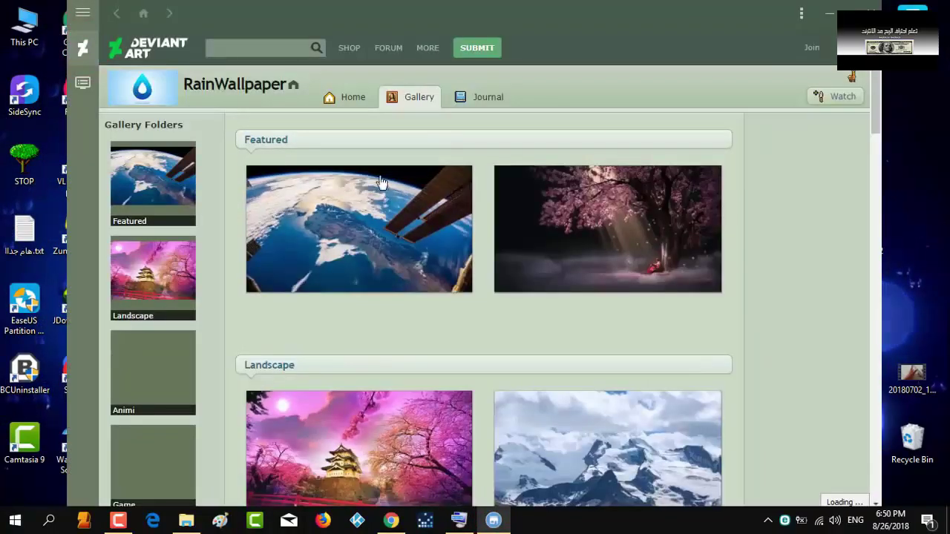
scroll(424, 192, "down", 7)
scroll(425, 191, "up", 7)
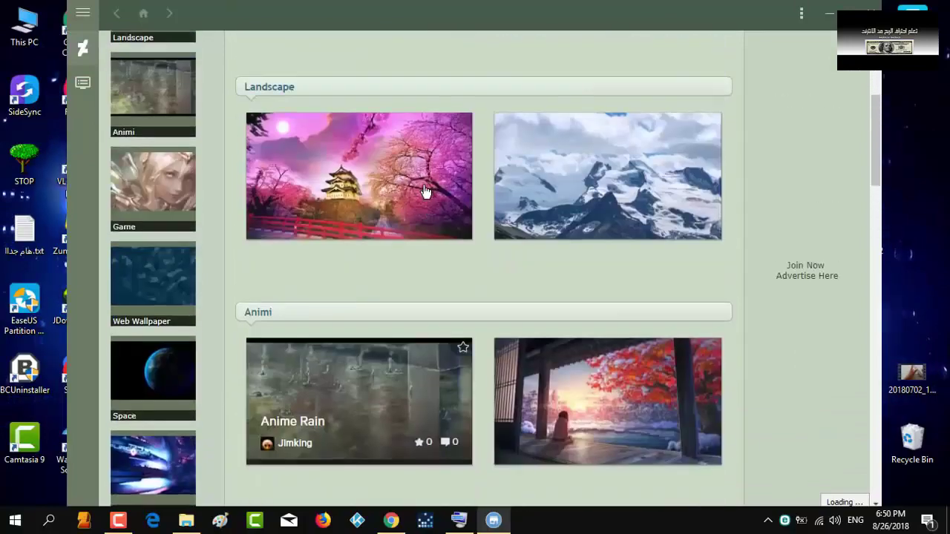
left_click(82, 14)
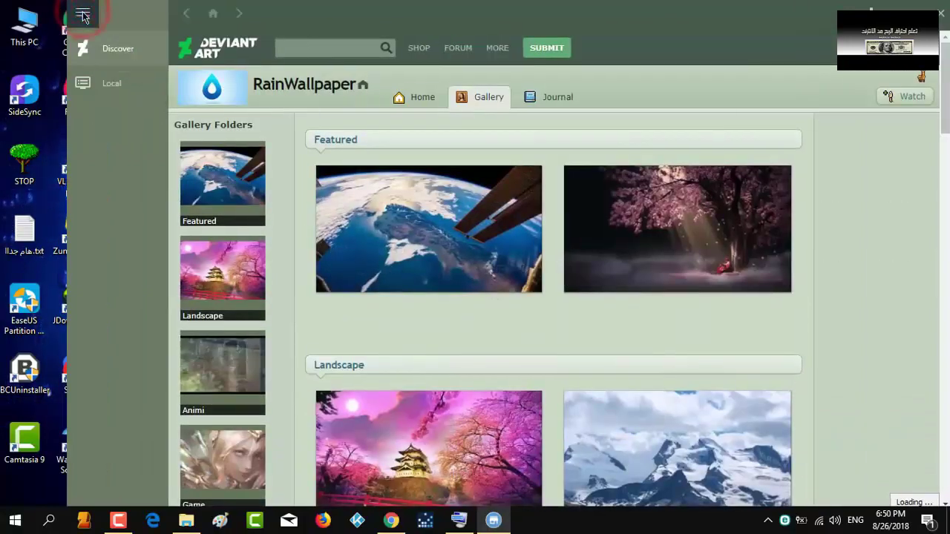
left_click(83, 13)
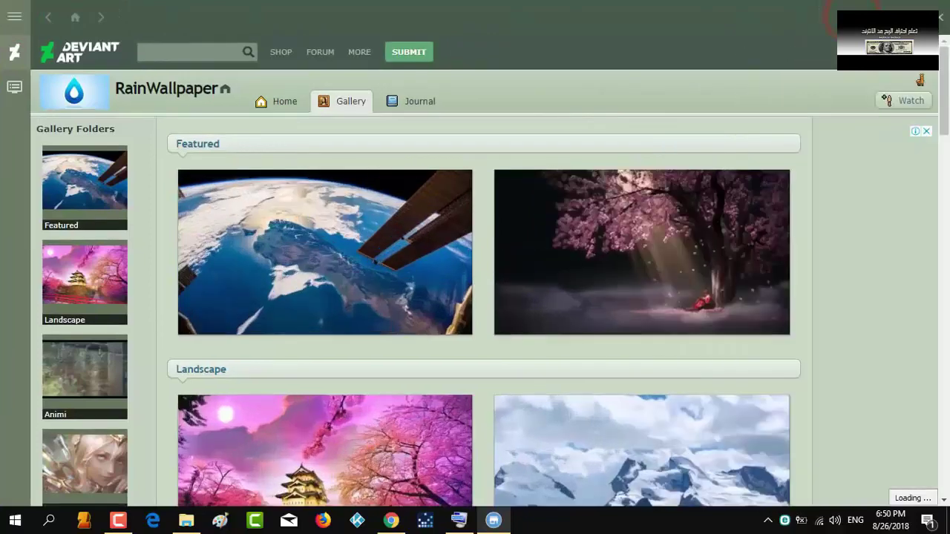
left_click(876, 13)
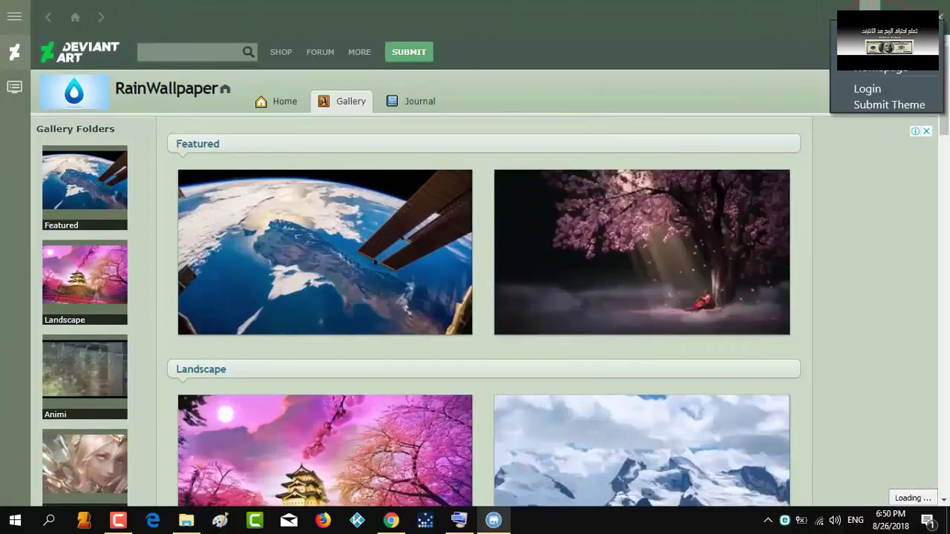
left_click(732, 23)
left_click(821, 28)
- Exit RainWallpaper through its system tray entry to stop the animated wallpaper
left_click(766, 518)
right_click(755, 492)
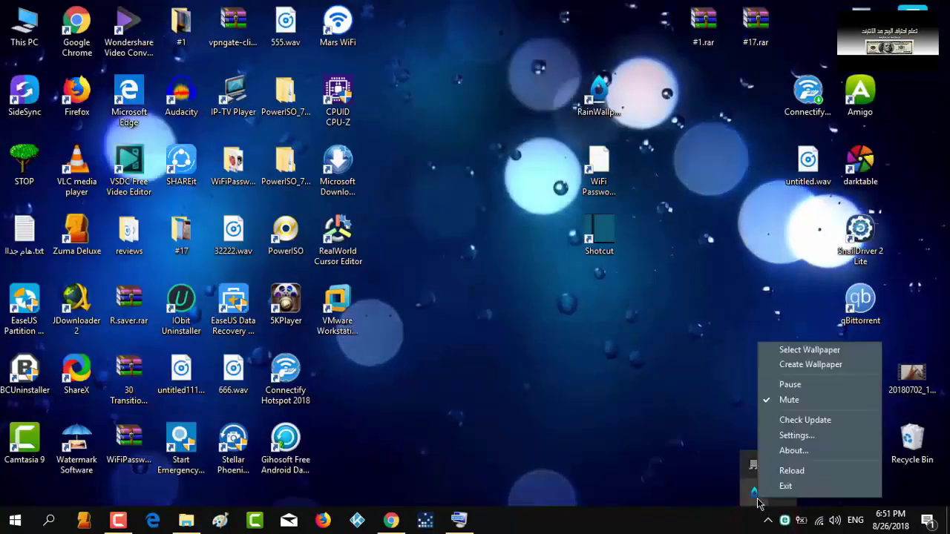
left_click(816, 487)
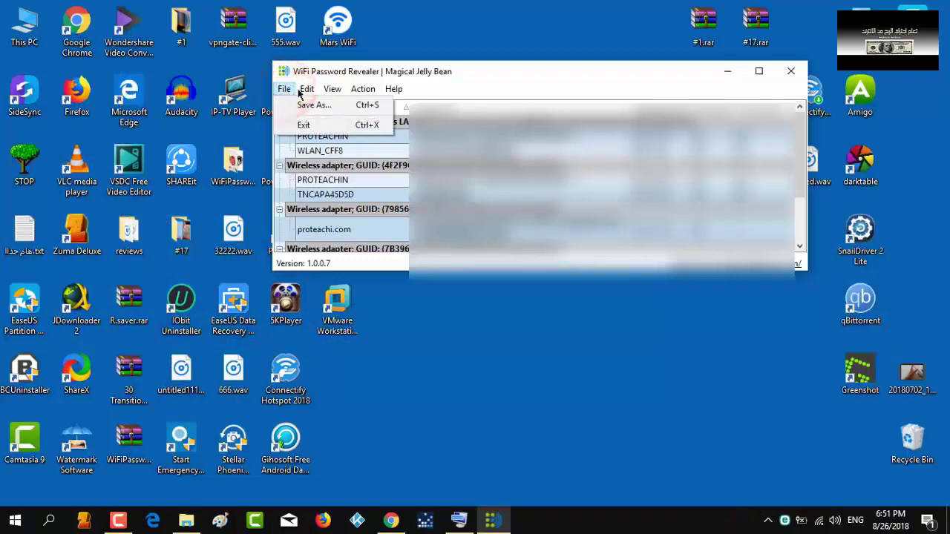
- Switch to WiFi Password Revealer and set its interface language to Arabic
mouse_move(314, 89)
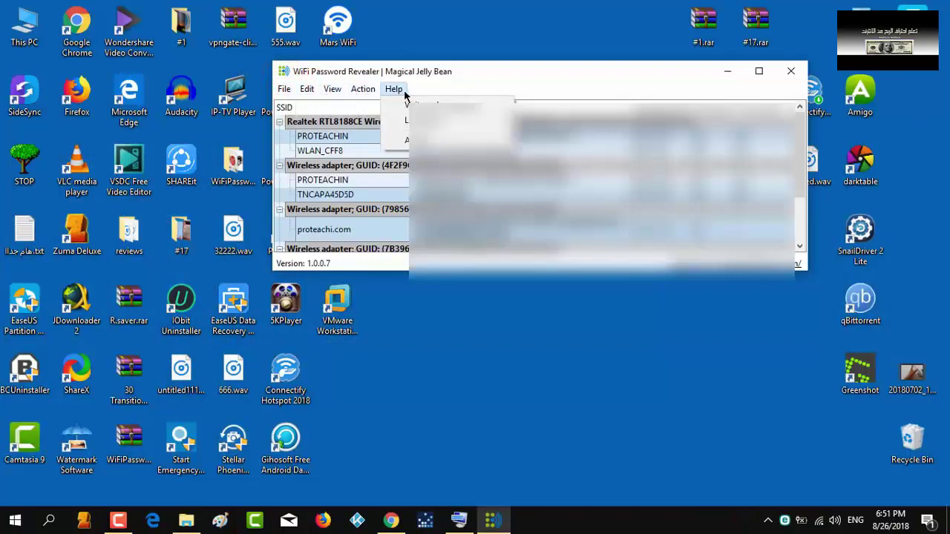
mouse_move(401, 90)
mouse_move(427, 121)
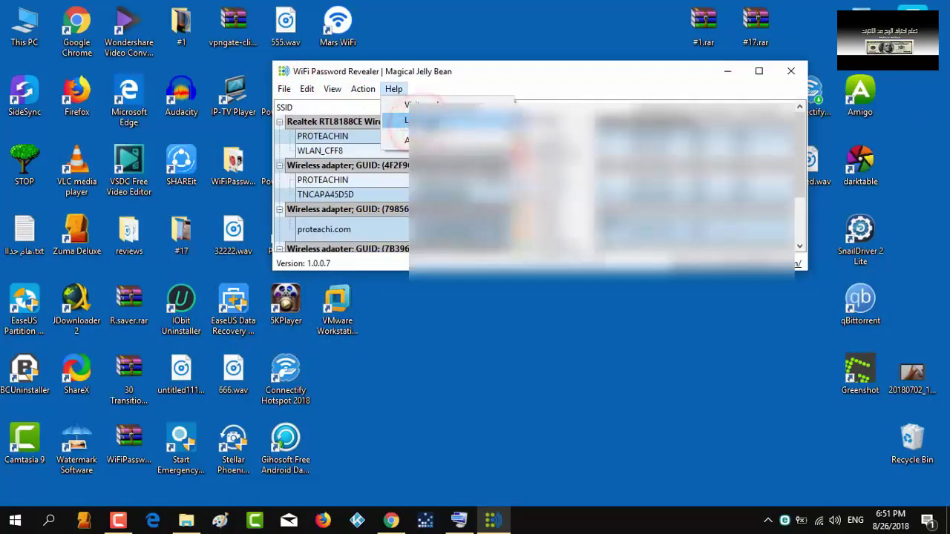
left_click(550, 141)
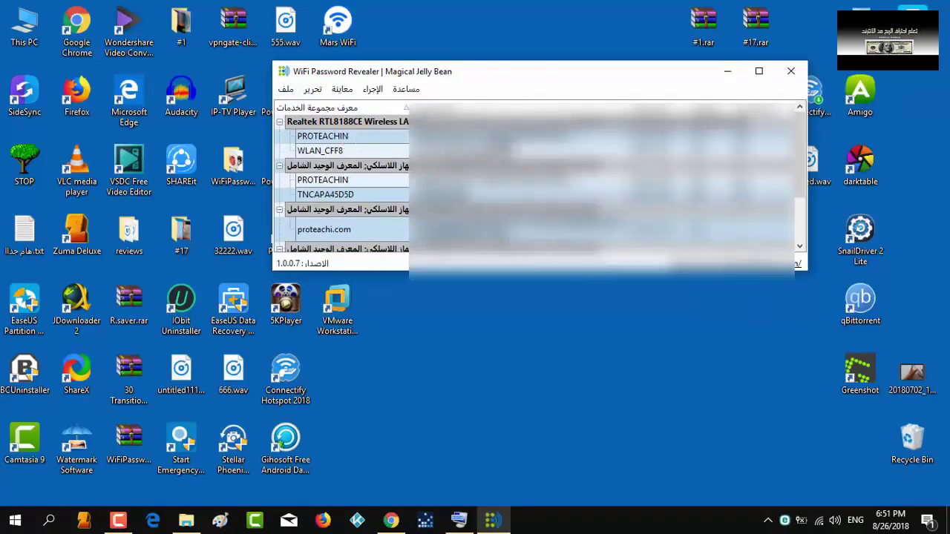
- Select the first network entry under the Realtek adapter and enlarge the window downwards to fit all saved networks
left_click(603, 133)
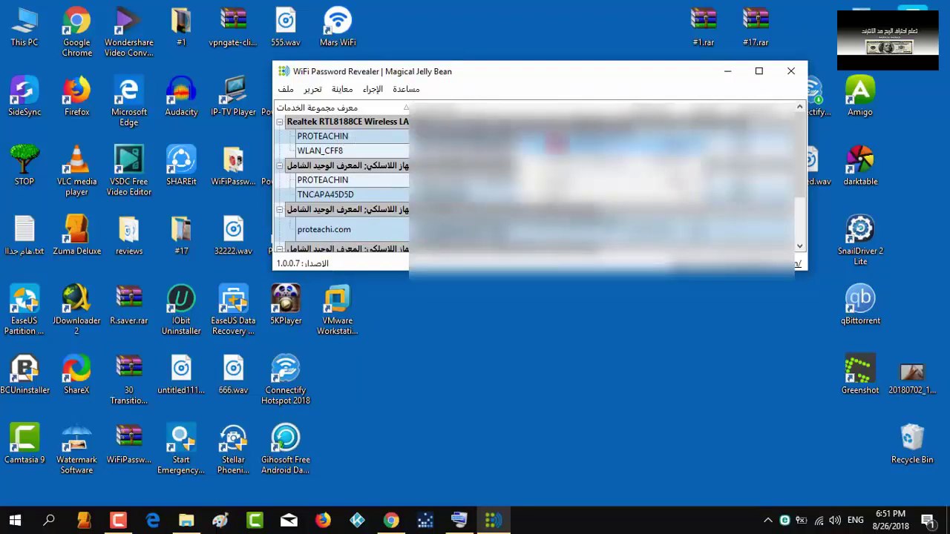
left_click(555, 142)
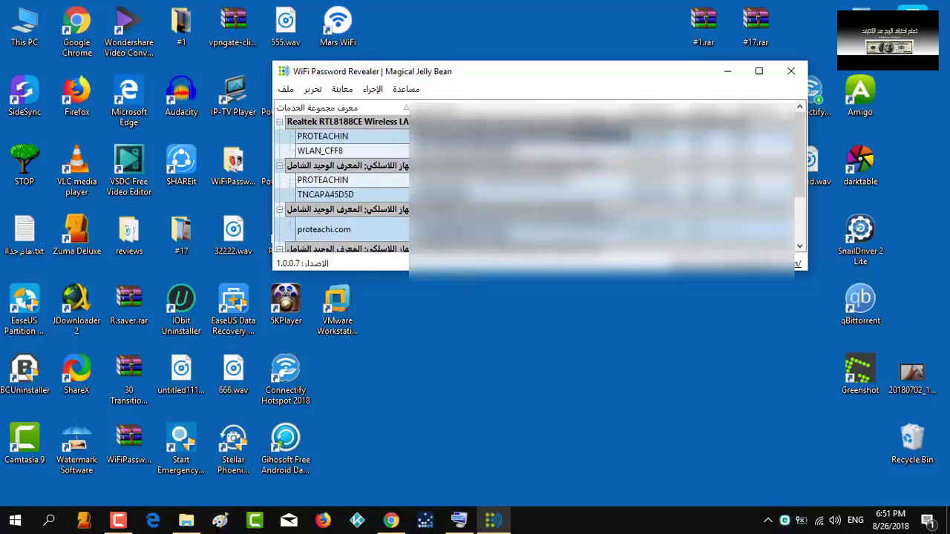
left_click_drag(461, 270, 454, 375)
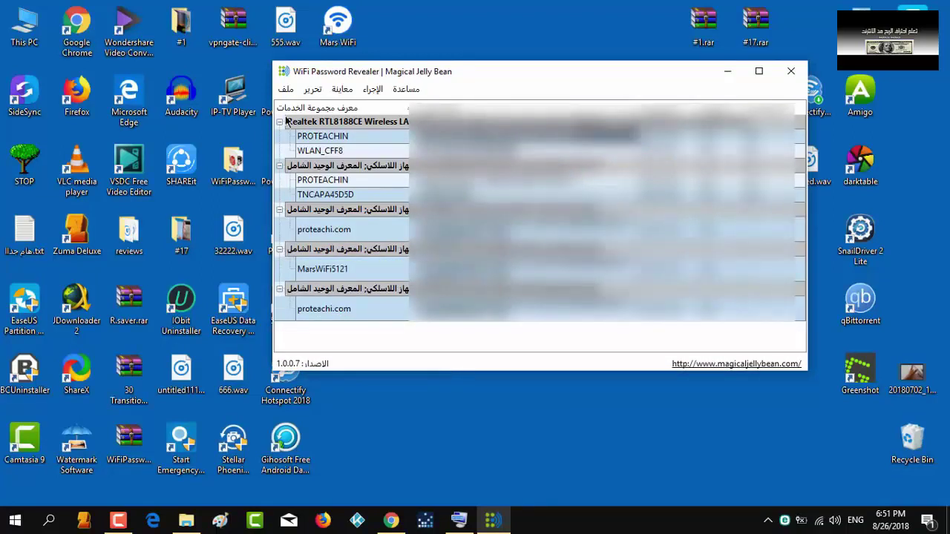
- Examine the Save As options for exporting the network list as an Excel (*.xls) file, and cancel without saving
left_click(284, 89)
left_click(305, 107)
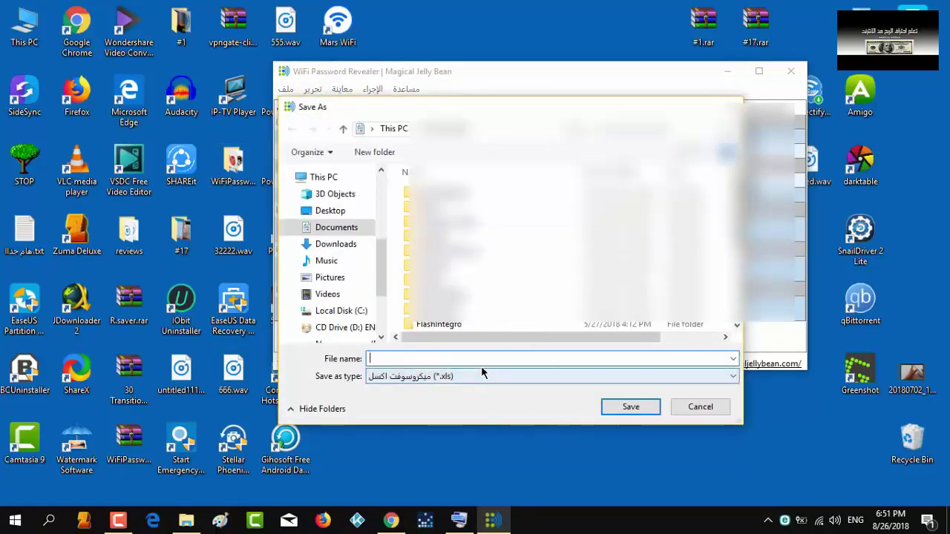
left_click(702, 407)
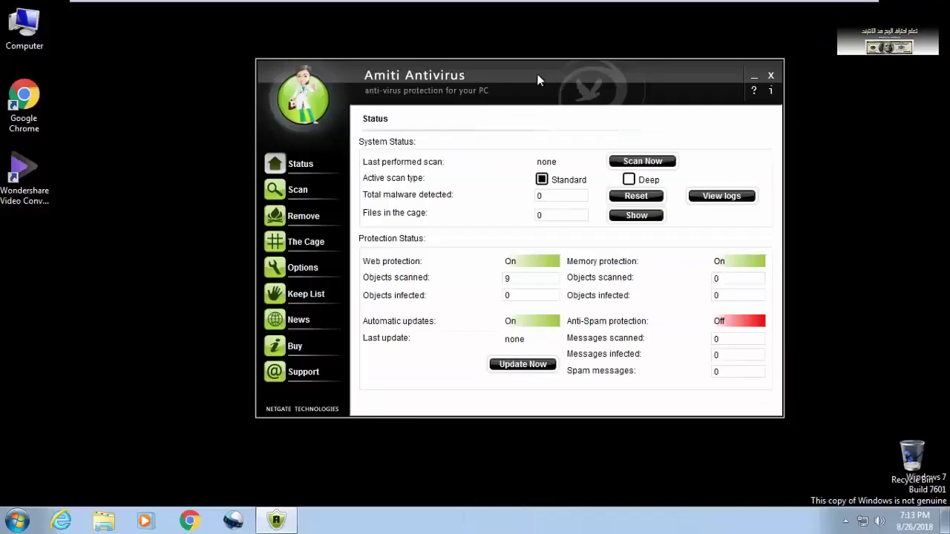
- Switch to Amiti Antivirus, move its window aside to see its desktop shortcut, and bring the window back to the centre
left_click_drag(536, 82, 507, 95)
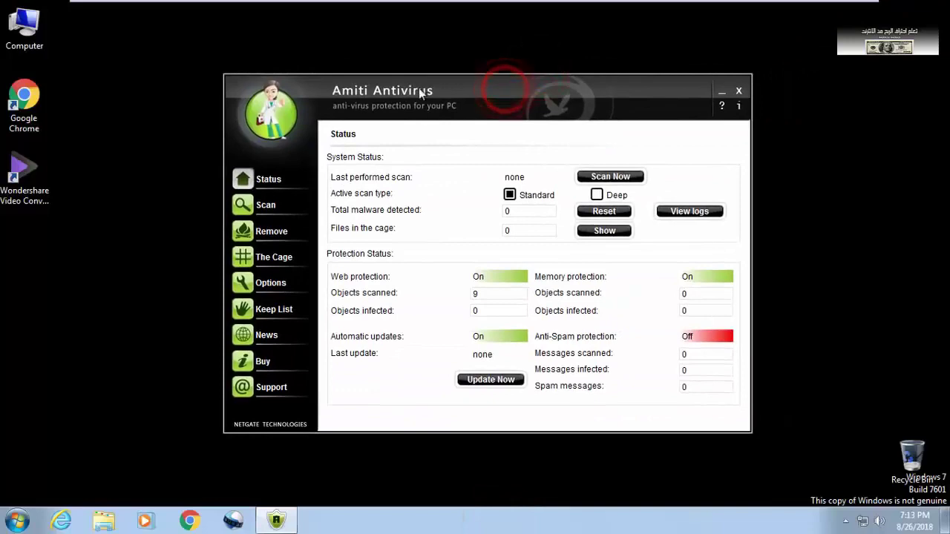
left_click_drag(420, 92, 290, 107)
left_click_drag(816, 271, 882, 269)
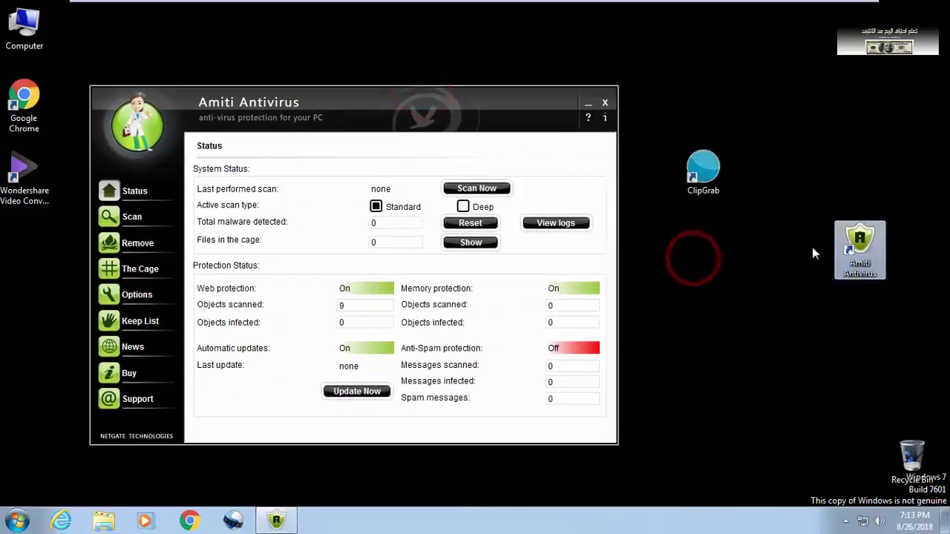
left_click_drag(822, 196, 787, 357)
left_click(759, 341)
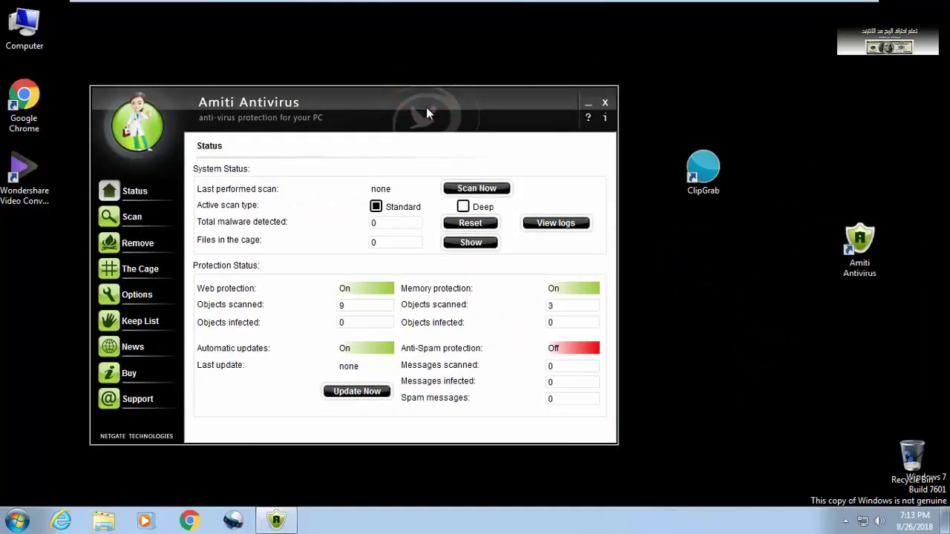
left_click_drag(428, 111, 622, 61)
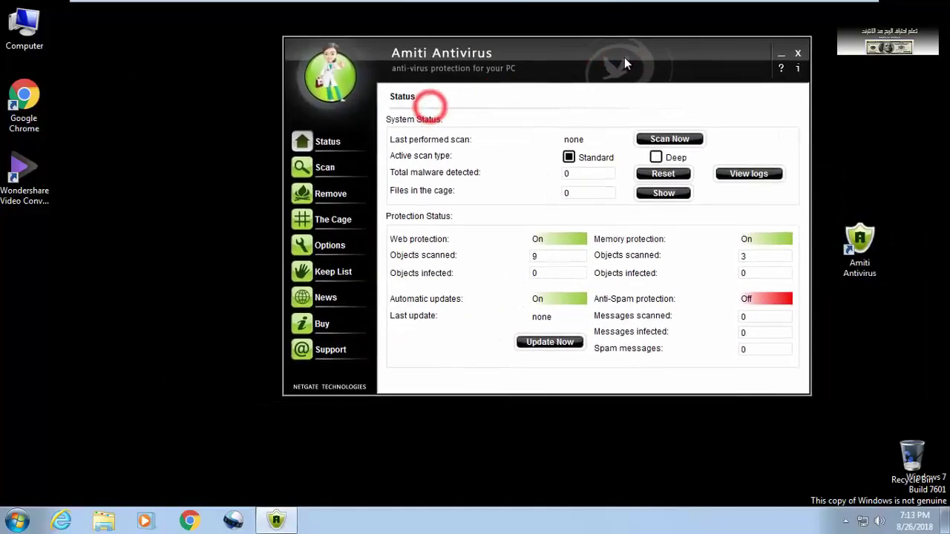
- Review the Status page and the Custom Scan options, trying DVD Drive (D:) as a custom path and cancelling the folder choice
left_click(337, 141)
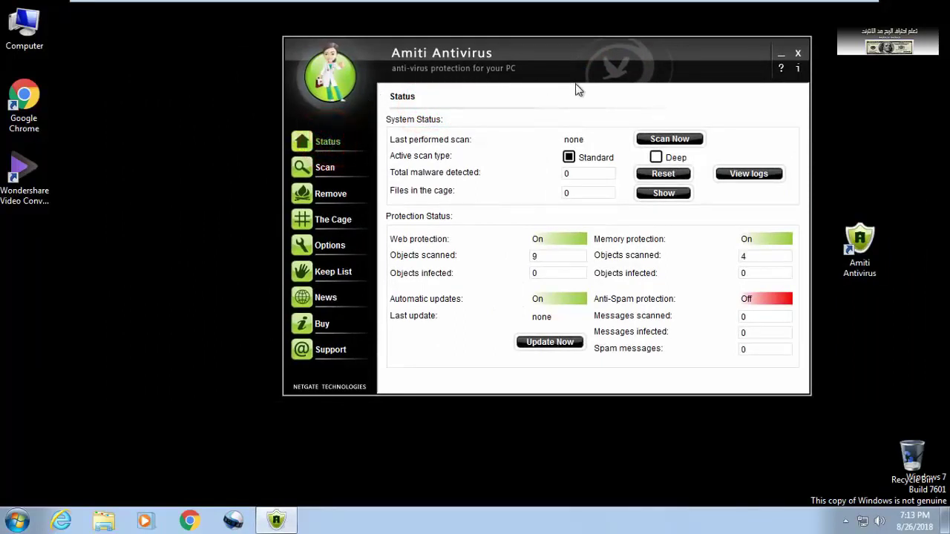
left_click(327, 170)
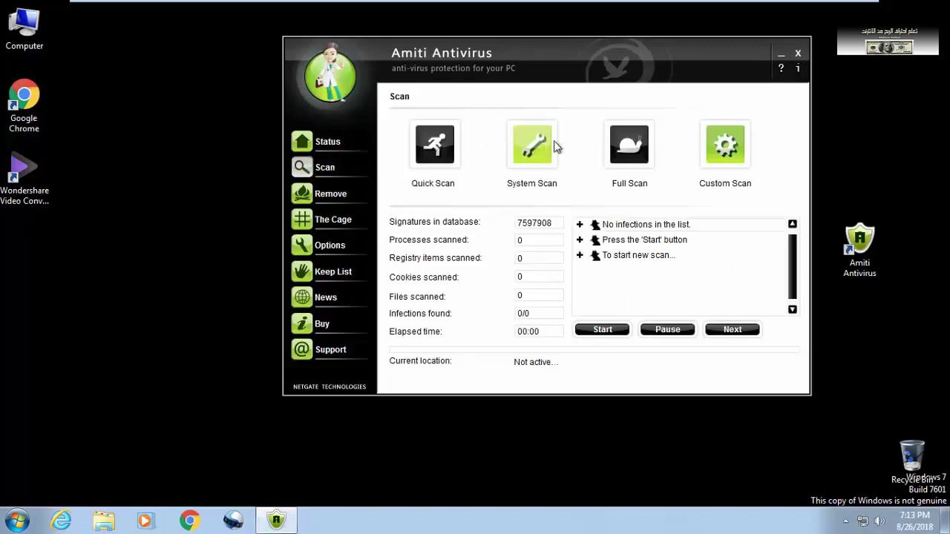
left_click(738, 153)
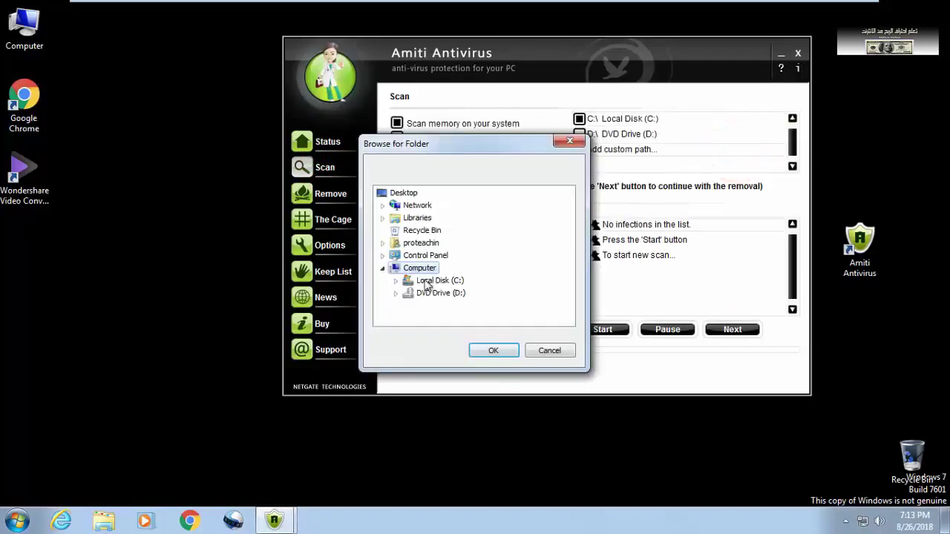
left_click(462, 294)
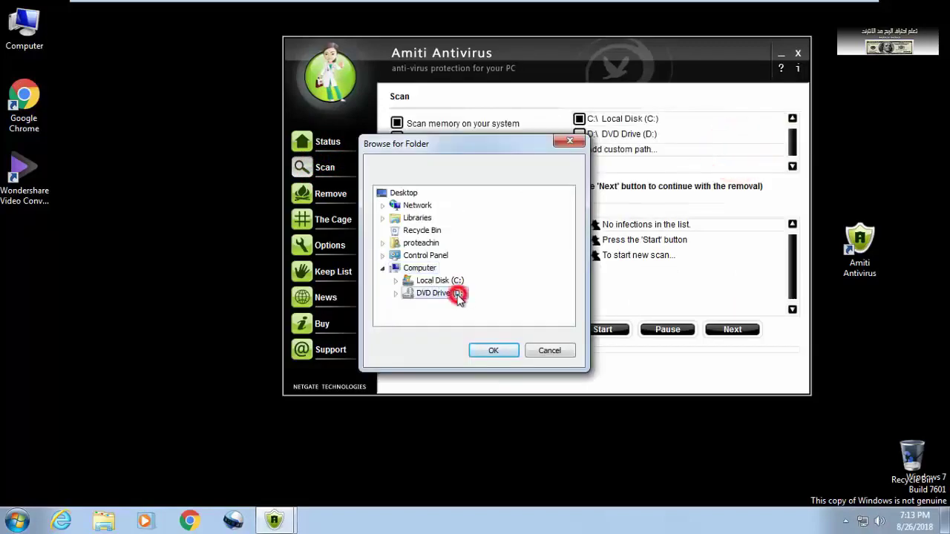
left_click(550, 351)
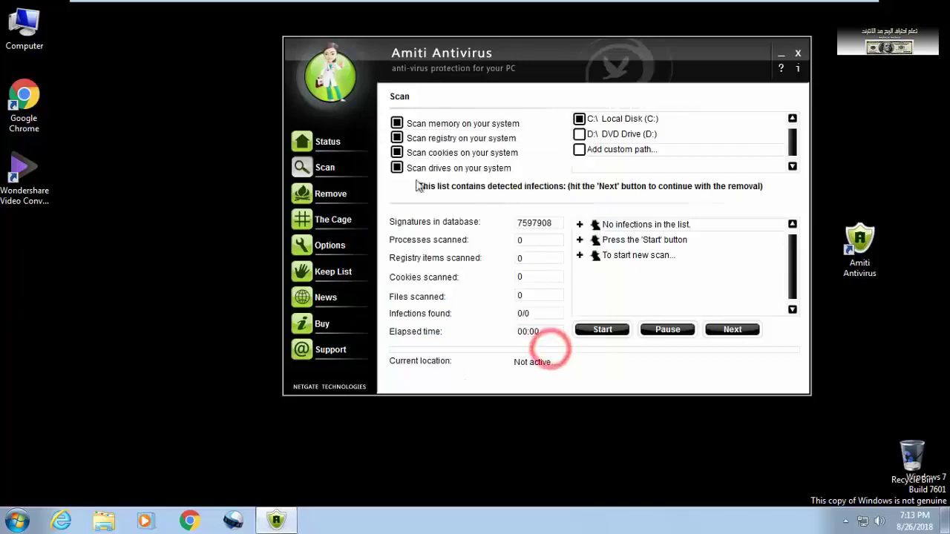
- Look through the antivirus's Remove, The Cage, Options, Keep List, News and Buy sections and return to Status
left_click(333, 197)
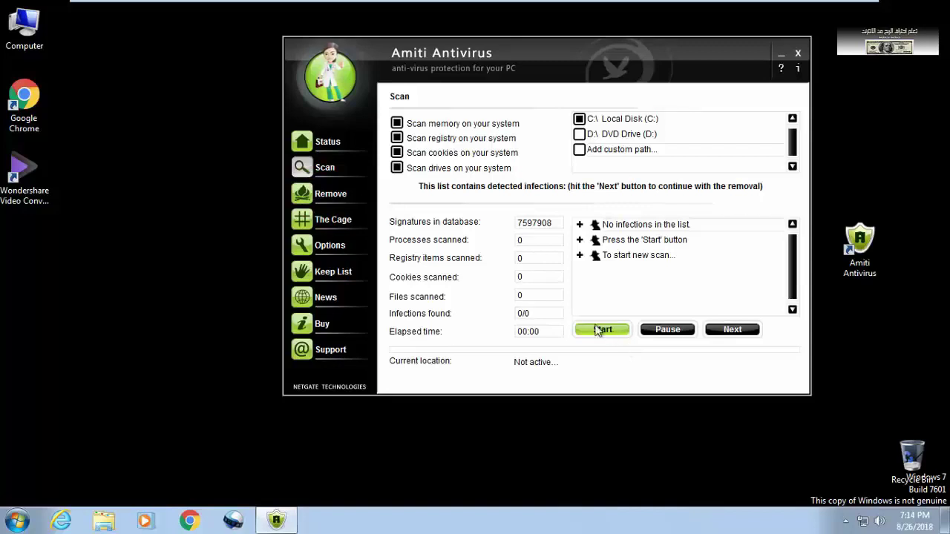
left_click(334, 222)
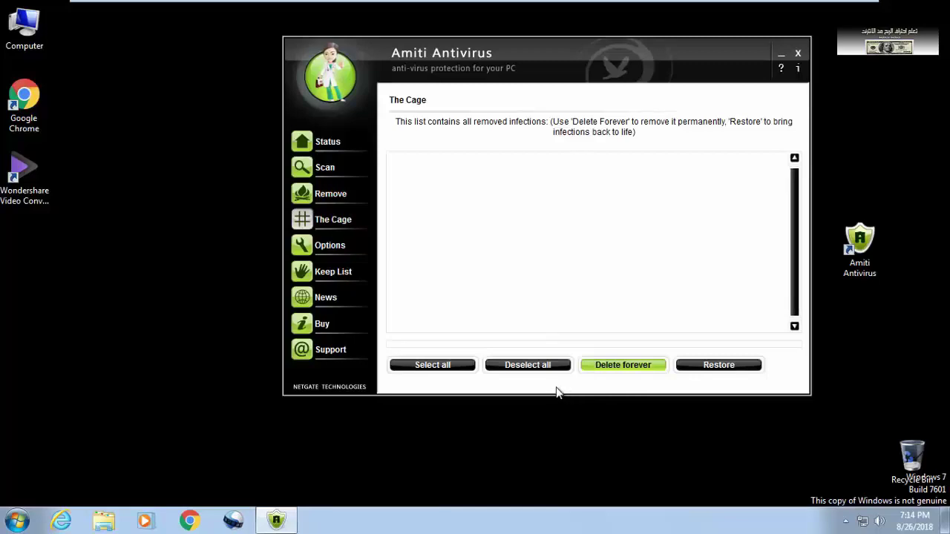
left_click(332, 254)
left_click(330, 272)
left_click(325, 297)
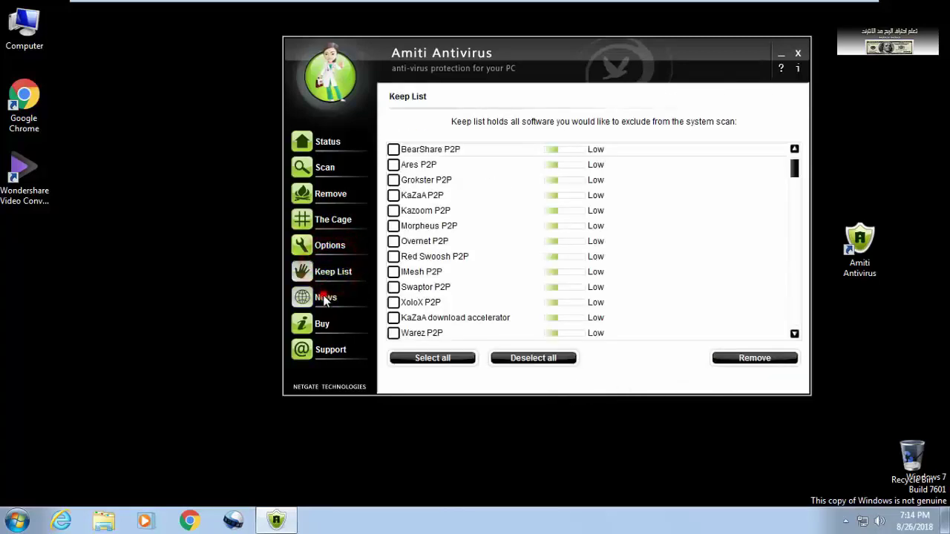
left_click(323, 324)
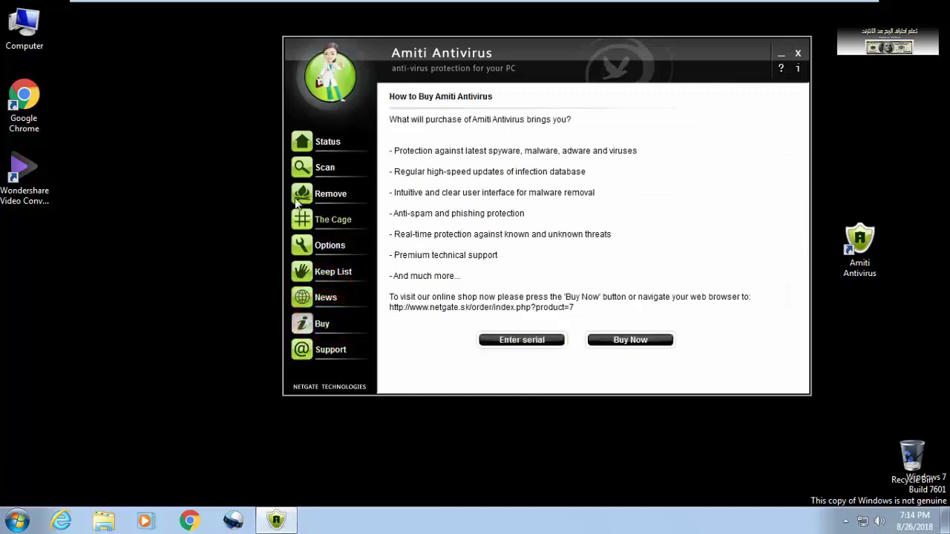
left_click(305, 147)
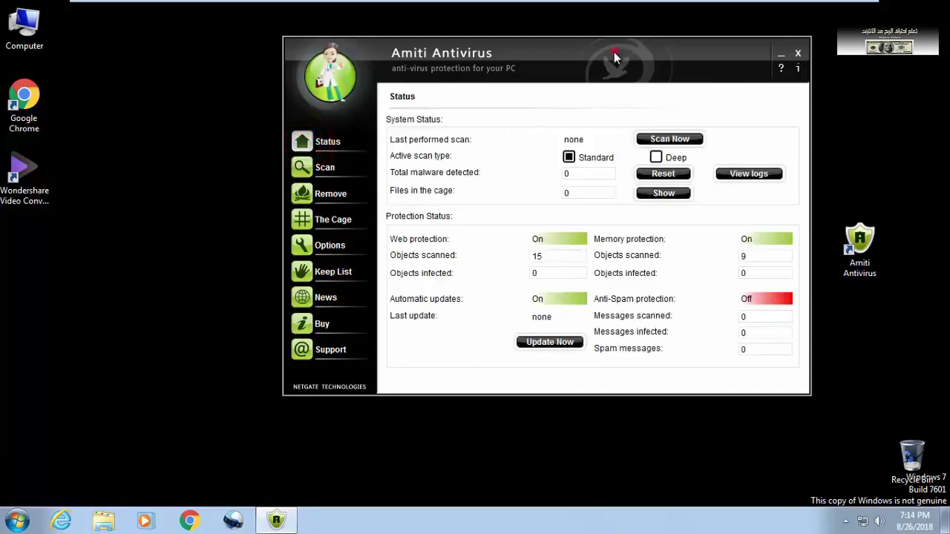
left_click_drag(614, 52, 556, 66)
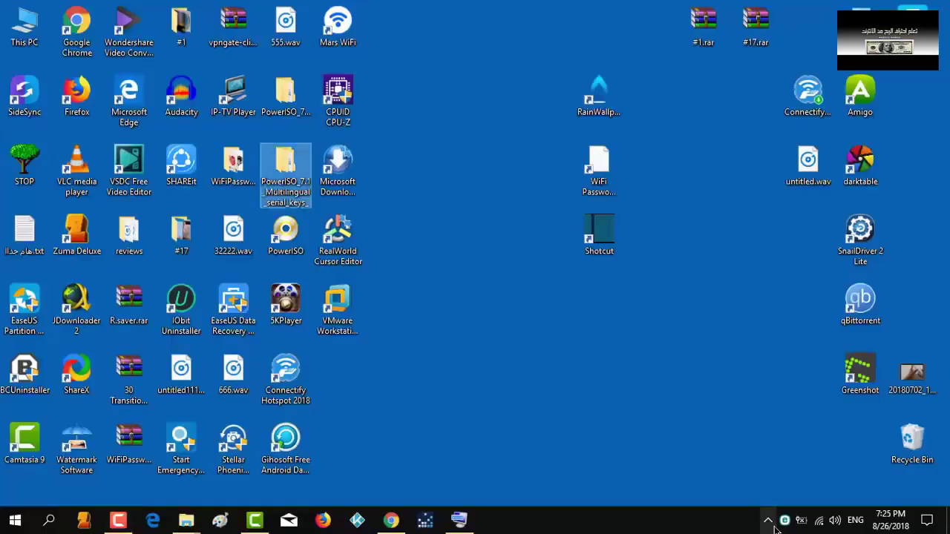
- Open Ultracopier's Options and review the General, Plugins, Ultracopier copy engine, Listener and Themes pages
left_click(769, 521)
right_click(755, 491)
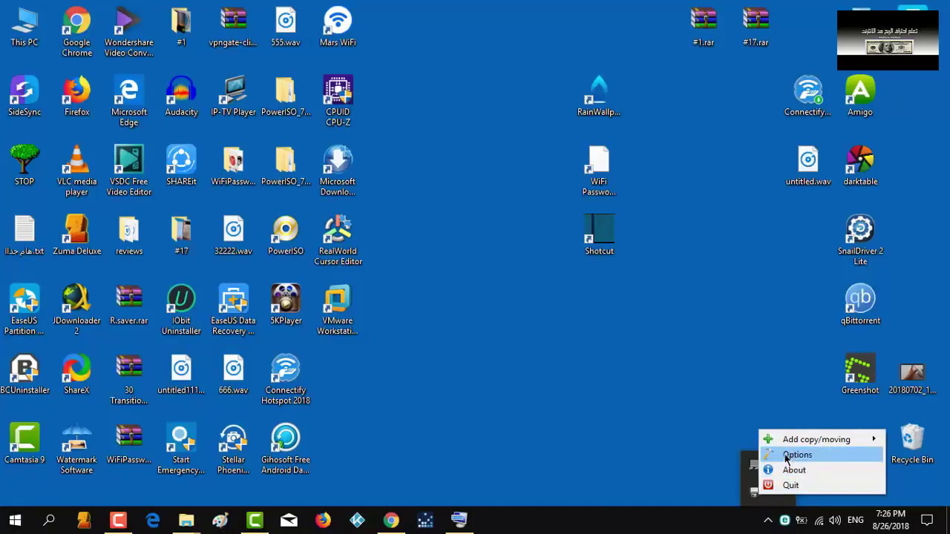
mouse_move(807, 444)
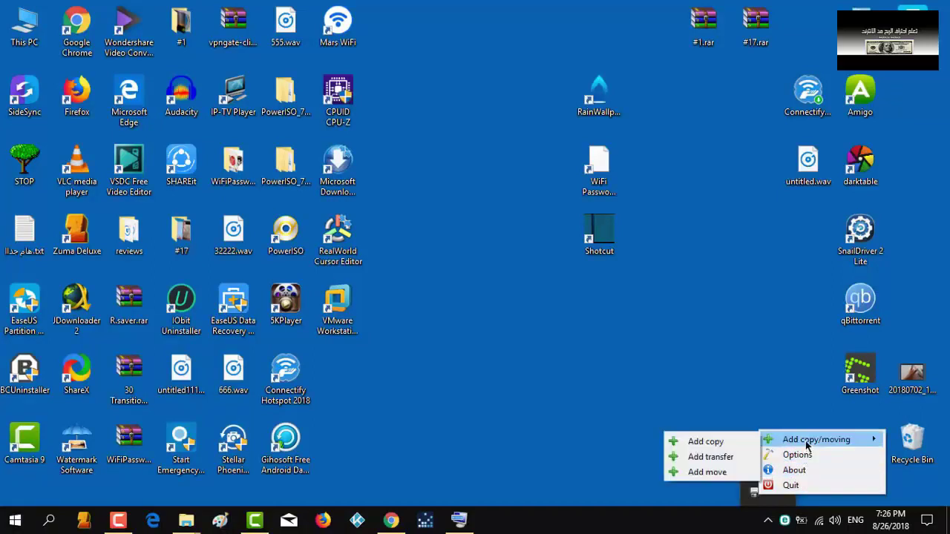
left_click(793, 455)
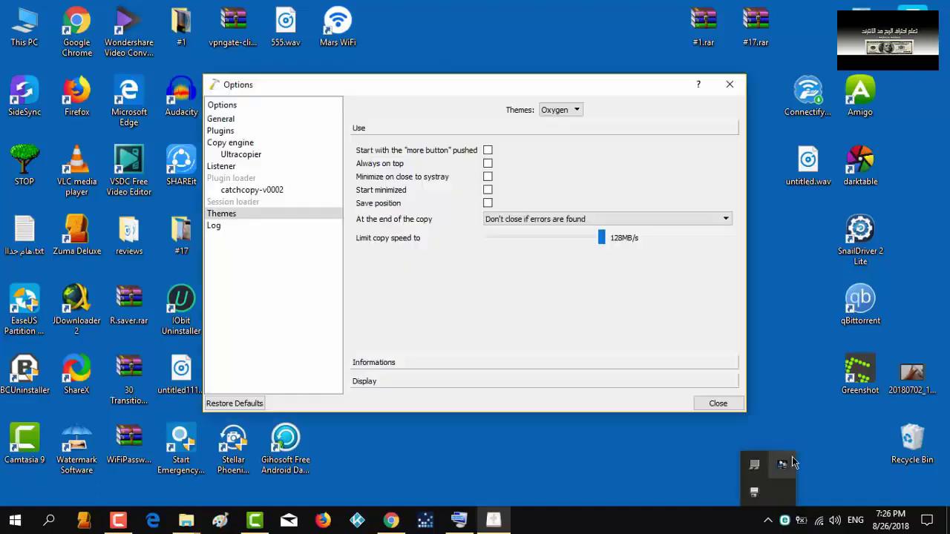
left_click(223, 121)
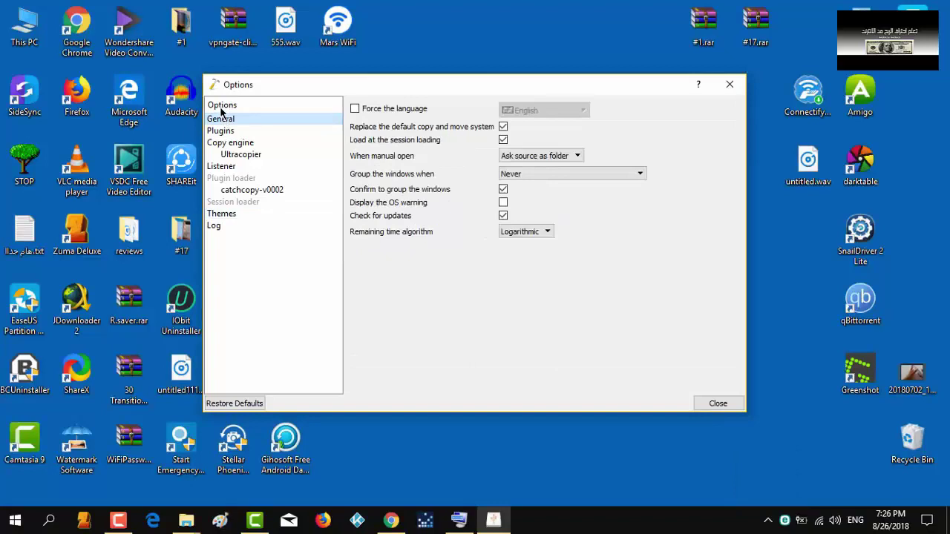
left_click(221, 130)
left_click(227, 155)
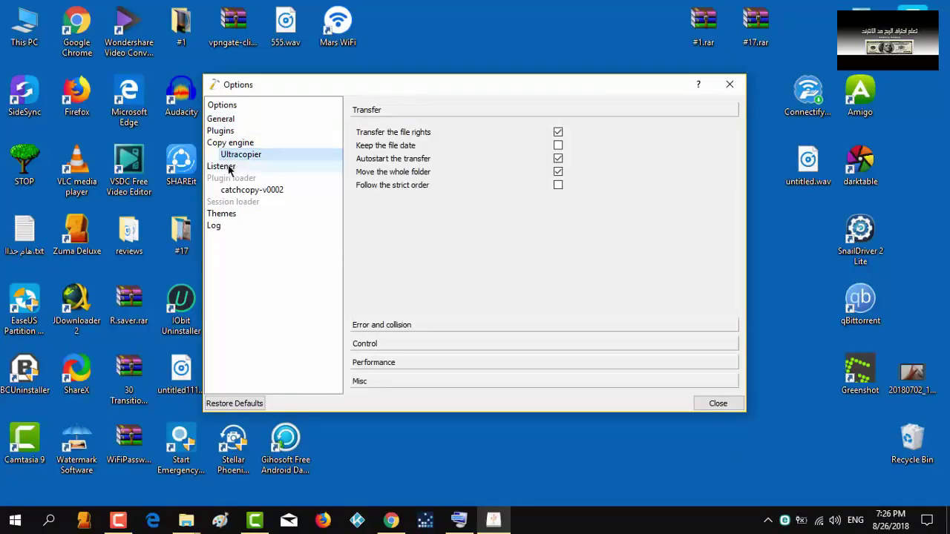
left_click(221, 167)
left_click(232, 216)
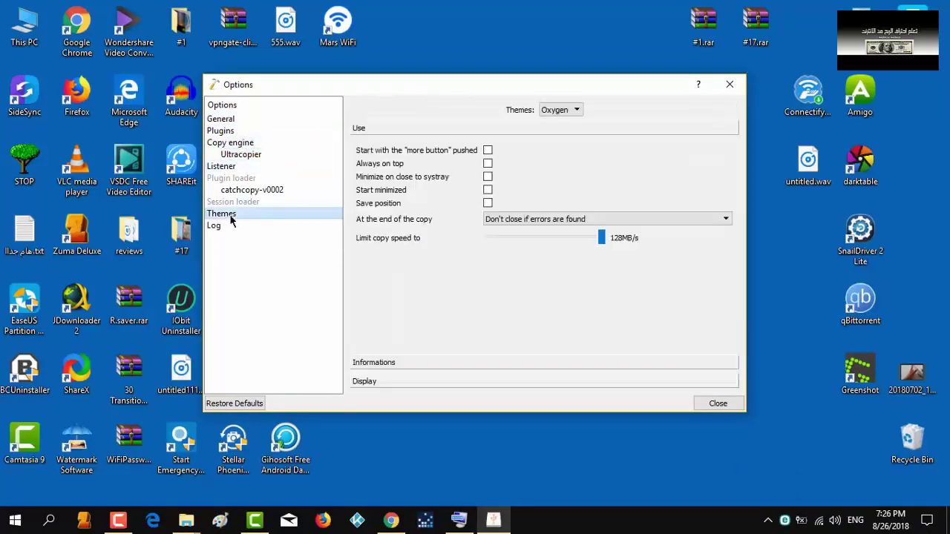
- Examine the choices for the end of the copy, keep "Don't close if errors are found", and close the Options window
left_click(579, 219)
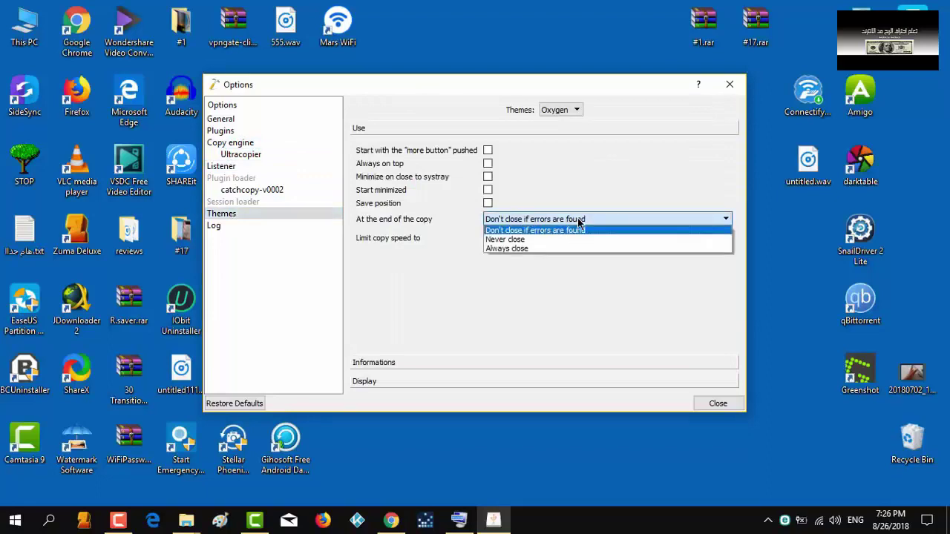
left_click(579, 230)
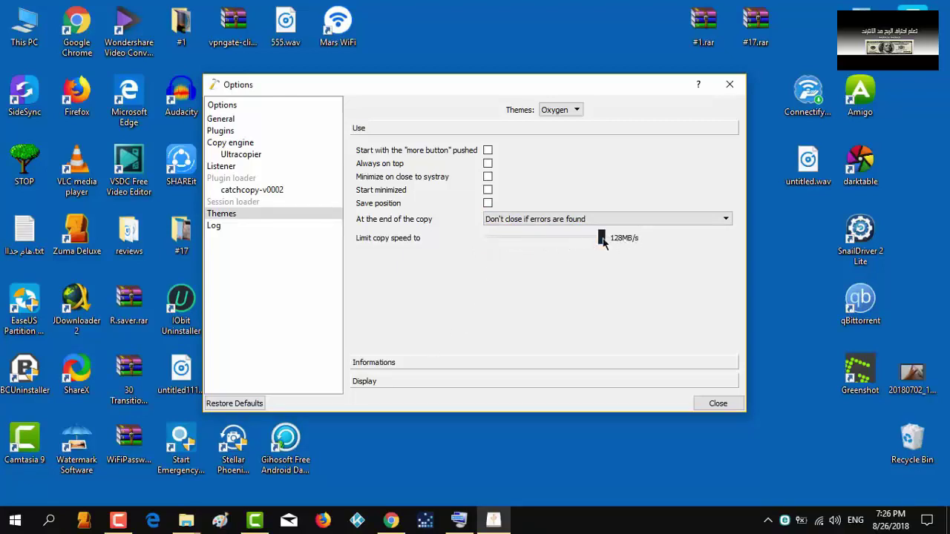
left_click(714, 409)
- Copy 20180702_135248.mp4 from the desktop to drive Nouveau nom (H:), and move the Ultracopier progress window towards the centre
left_click(924, 382)
right_click(924, 382)
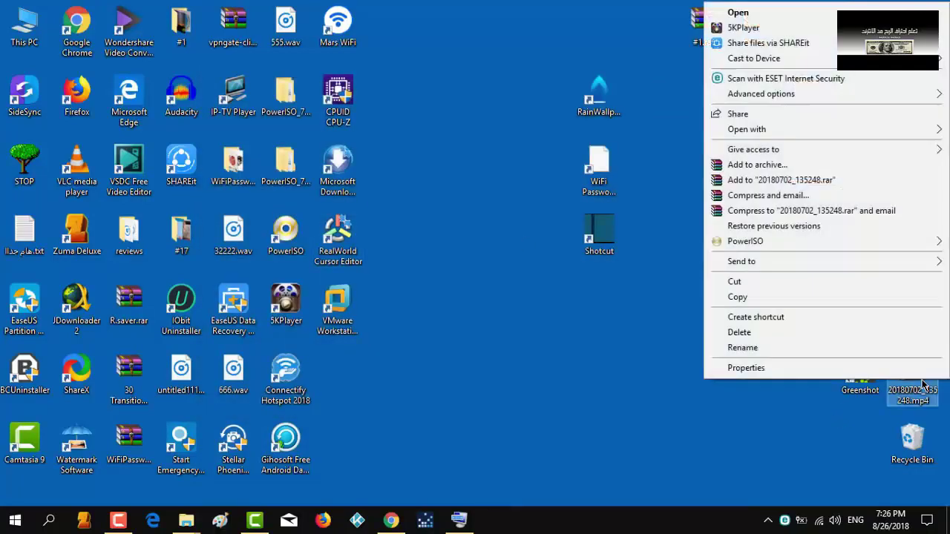
left_click(738, 297)
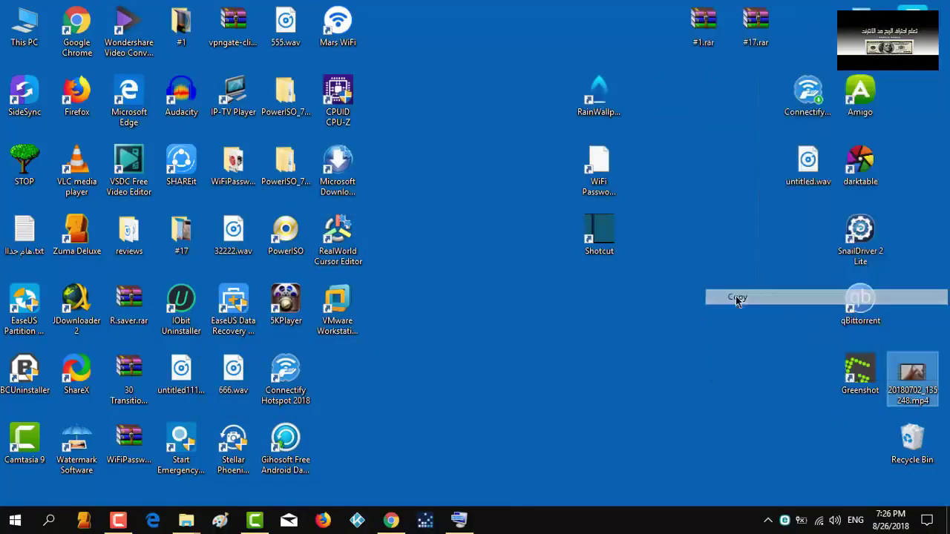
right_click(925, 385)
left_click(531, 274)
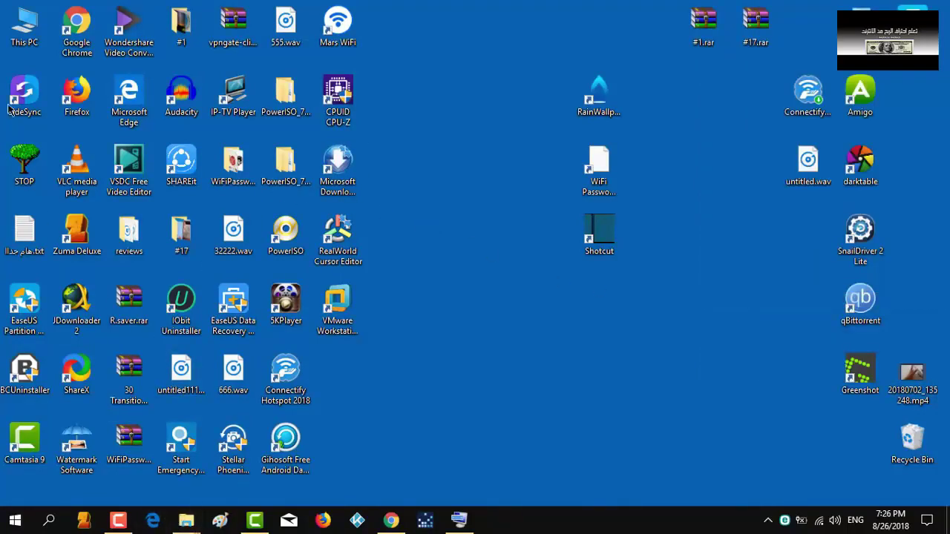
double_click(23, 24)
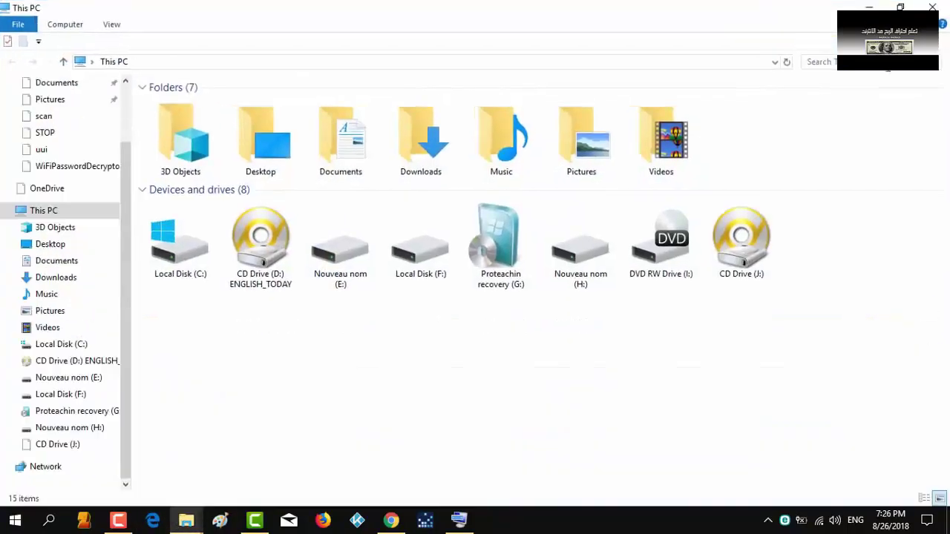
double_click(581, 245)
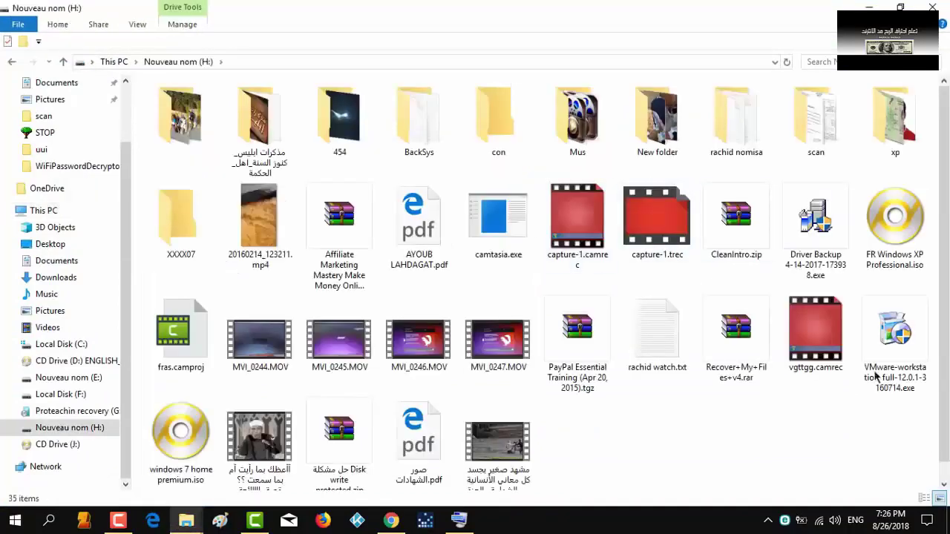
right_click(743, 470)
left_click(774, 361)
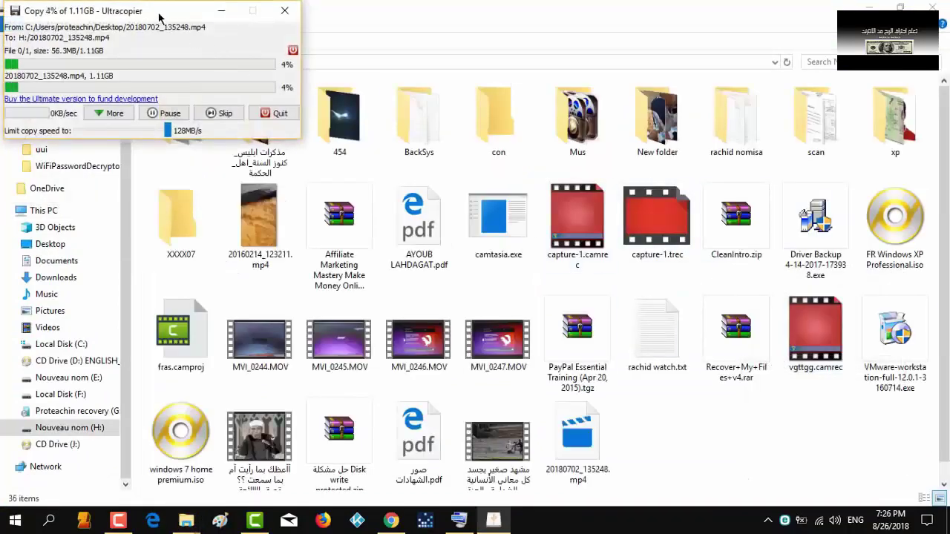
left_click_drag(159, 17, 450, 157)
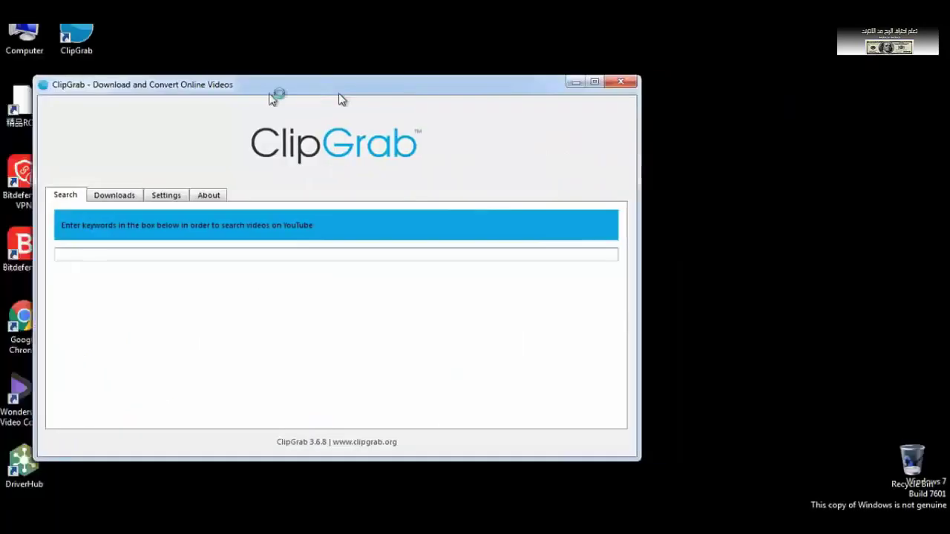
- Move the ClipGrab window aside, copy the YouTube video's address from the browser, and load the video discovered in the clipboard into ClipGrab
left_click_drag(340, 97, 757, 100)
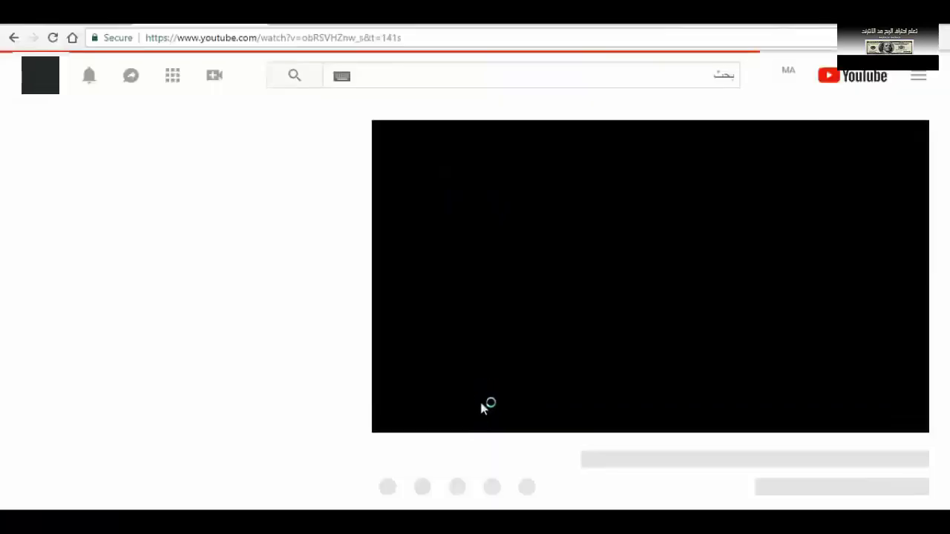
right_click(416, 39)
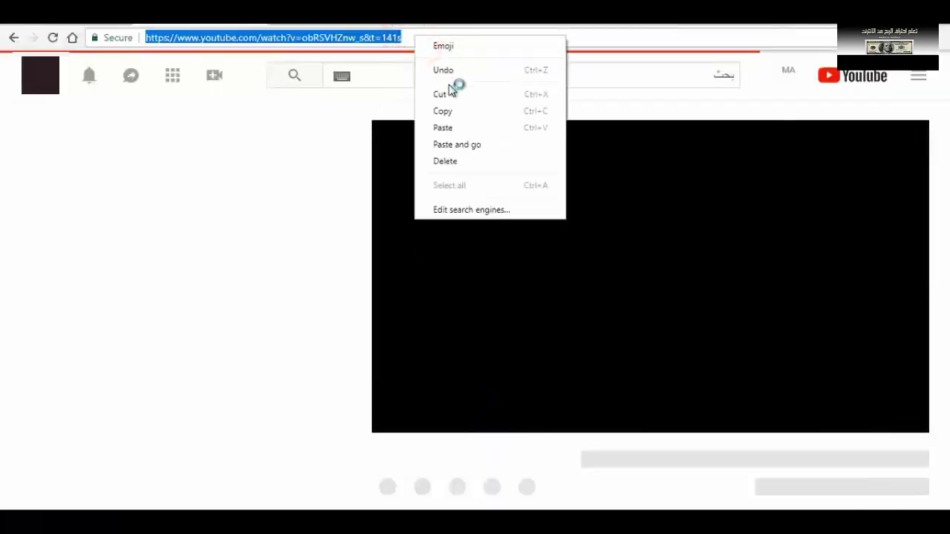
left_click(444, 110)
right_click(441, 45)
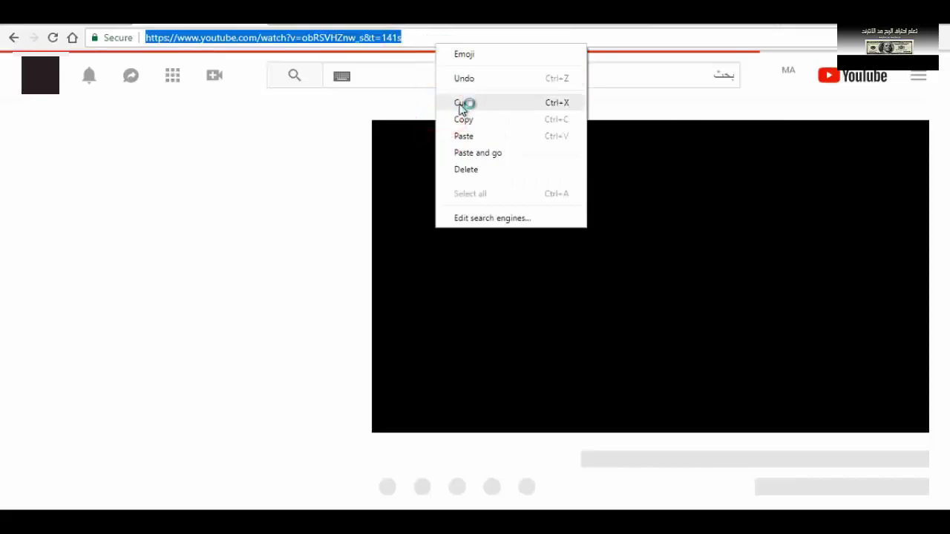
left_click(460, 104)
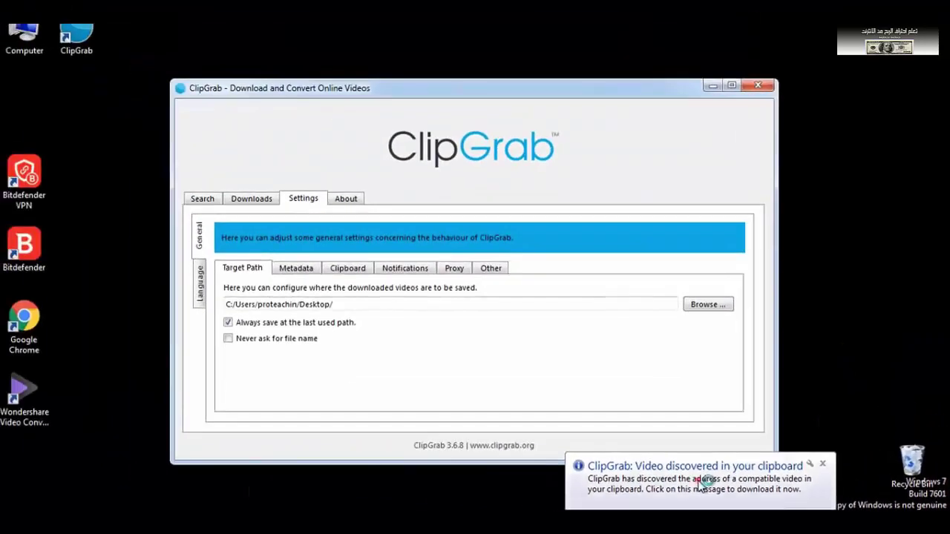
left_click(701, 483)
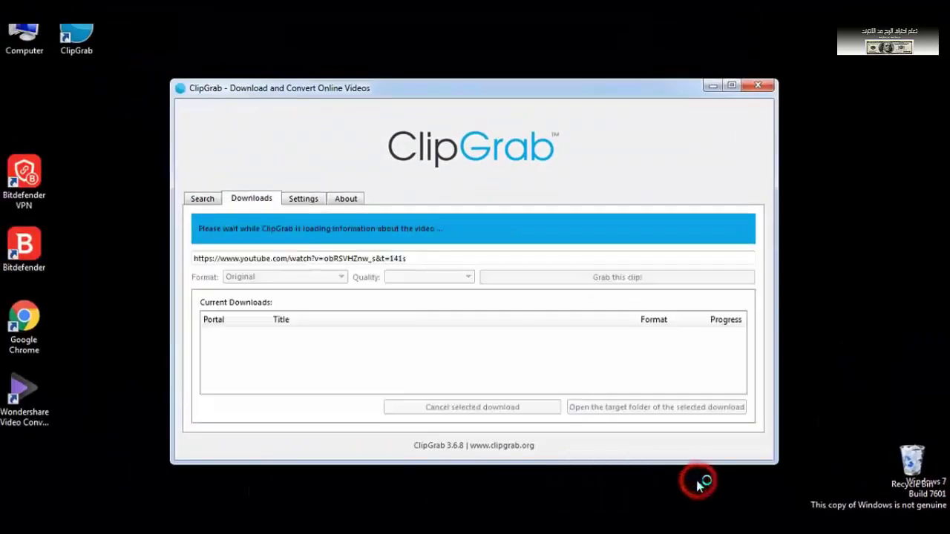
- Select the loaded YouTube link, look at its editing options and dismiss them
left_click(438, 261)
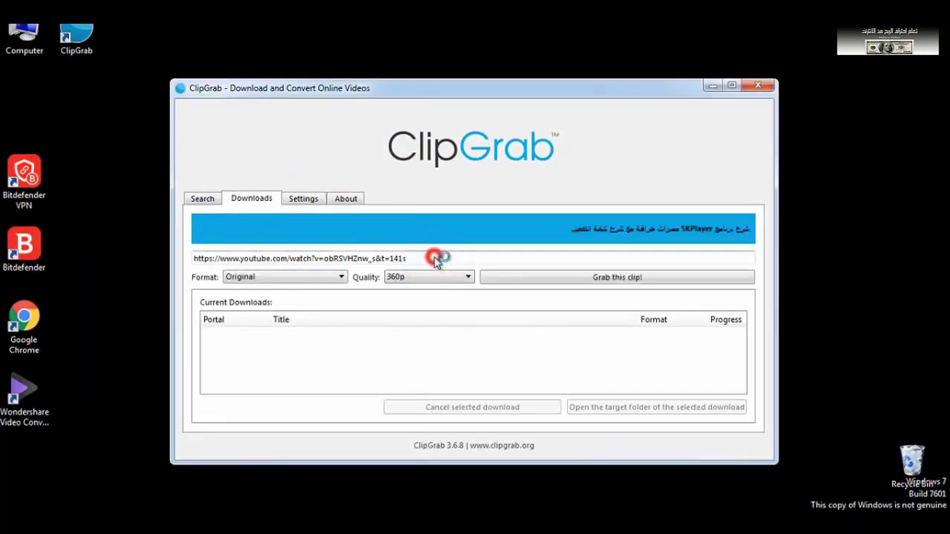
triple_click(437, 259)
right_click(262, 258)
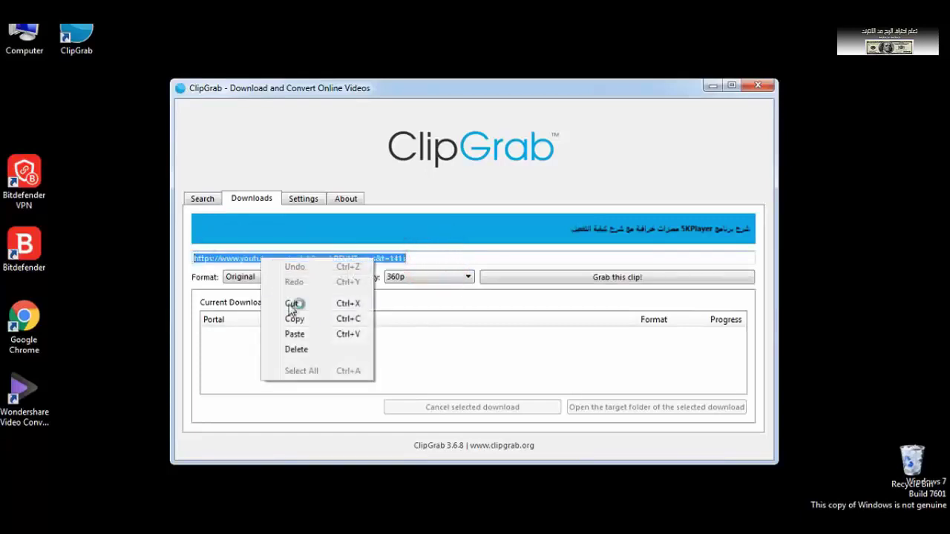
left_click(544, 191)
- Try the HD (720p) and 360p quality options for the YouTube video
left_click(446, 276)
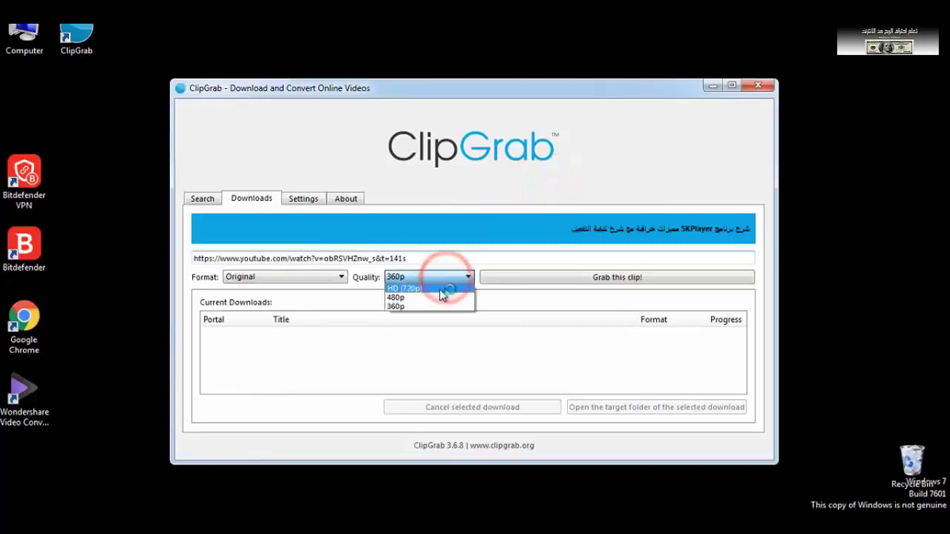
left_click(440, 289)
left_click(441, 280)
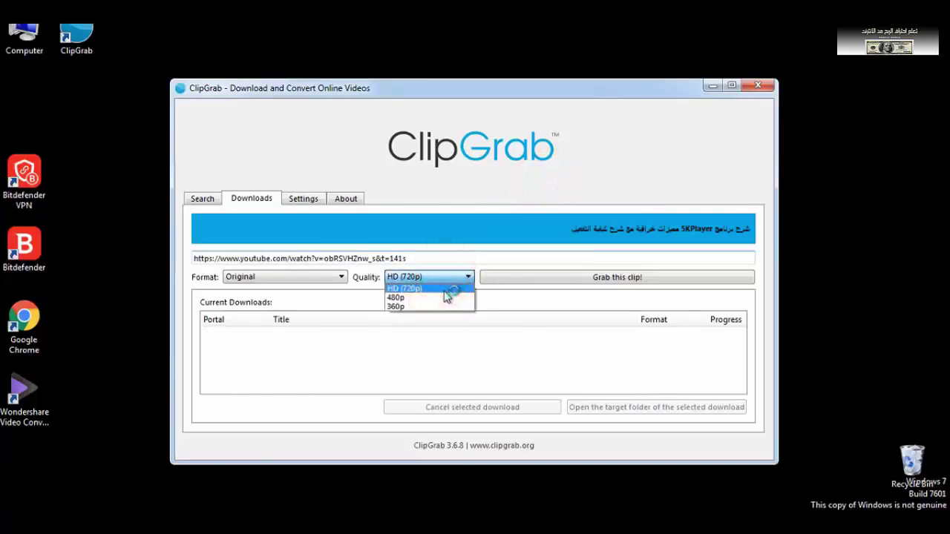
left_click(448, 297)
left_click(435, 276)
left_click(424, 304)
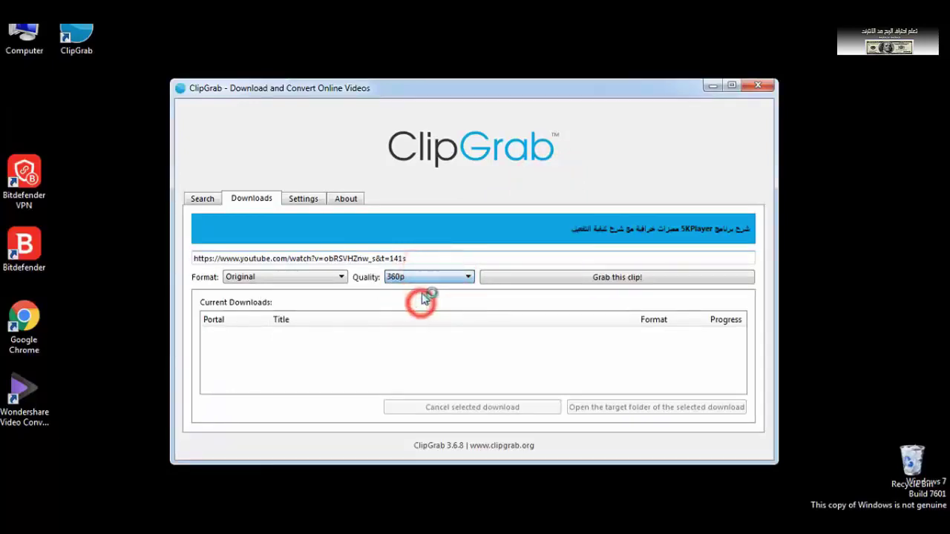
- Set the YouTube video's quality to 480p and grab the clip, saving it to the Desktop under the suggested file name
left_click(425, 277)
left_click(424, 297)
left_click(460, 259)
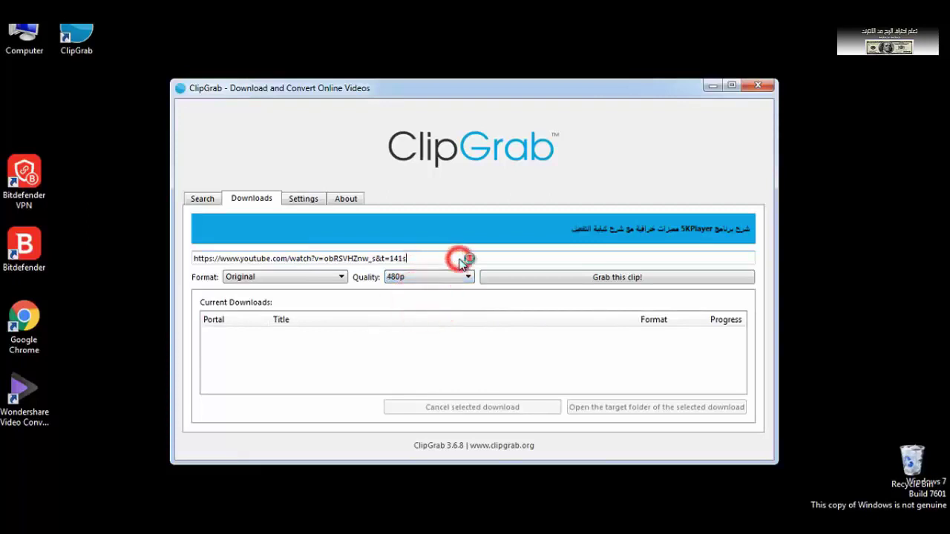
left_click(439, 309)
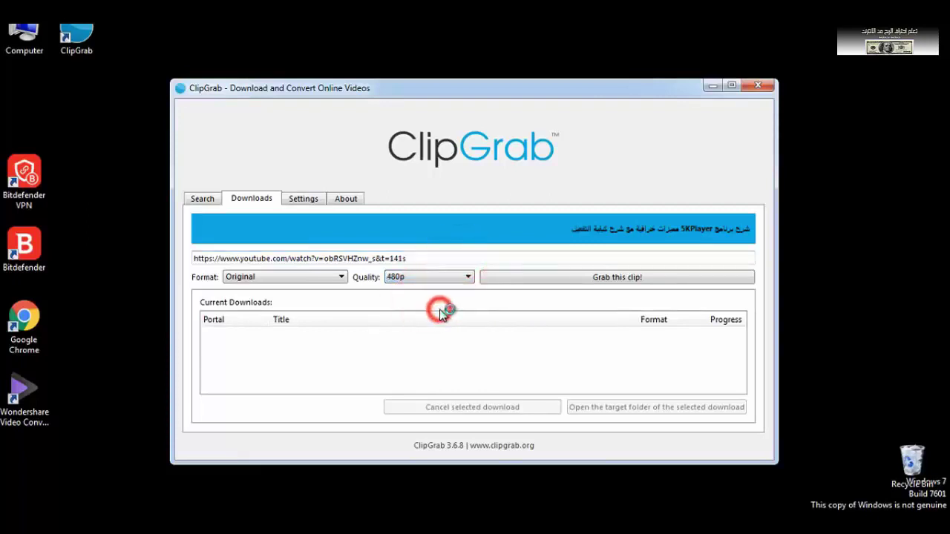
left_click(622, 283)
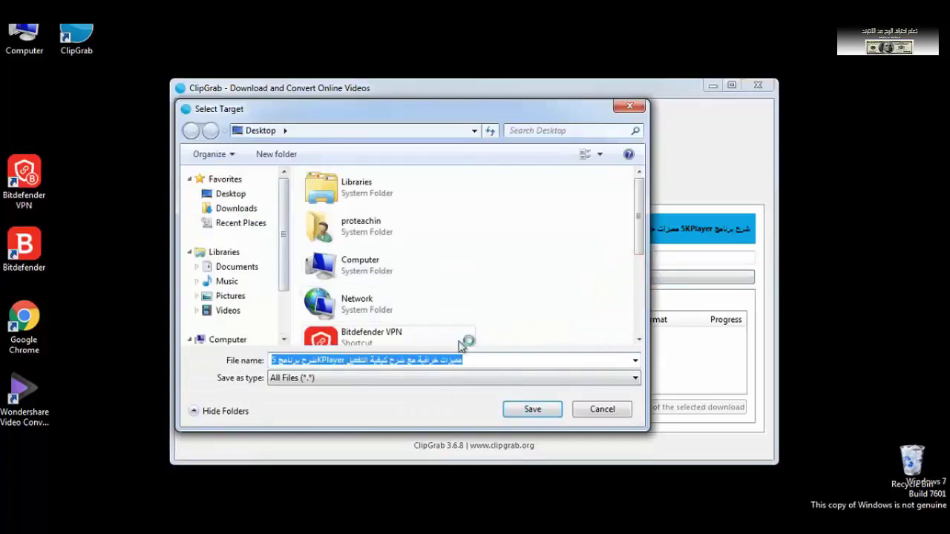
left_click(541, 409)
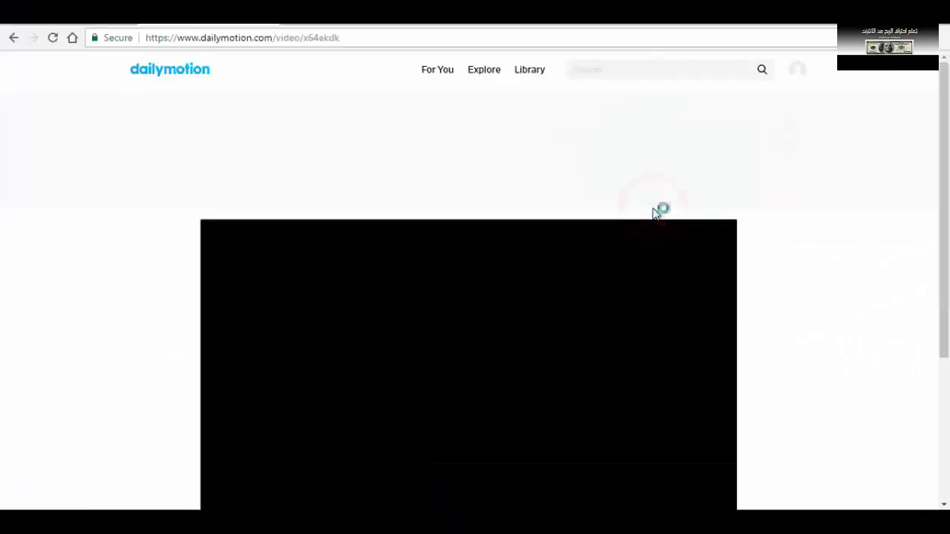
- Copy the Dailymotion video's address from the browser, load it into ClipGrab, and reposition the ClipGrab window
left_click(353, 39)
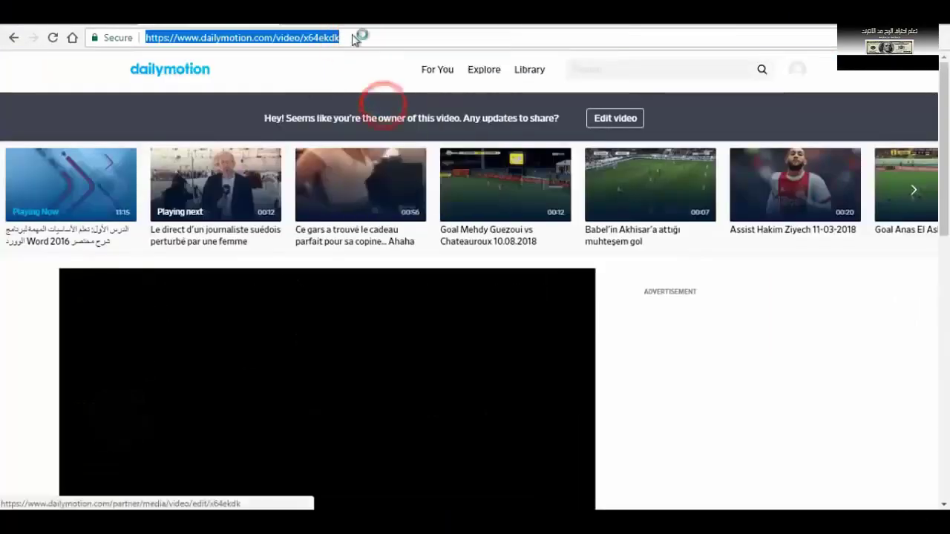
key("ctrl+c")
left_click(488, 483)
left_click(721, 493)
left_click_drag(531, 65, 591, 66)
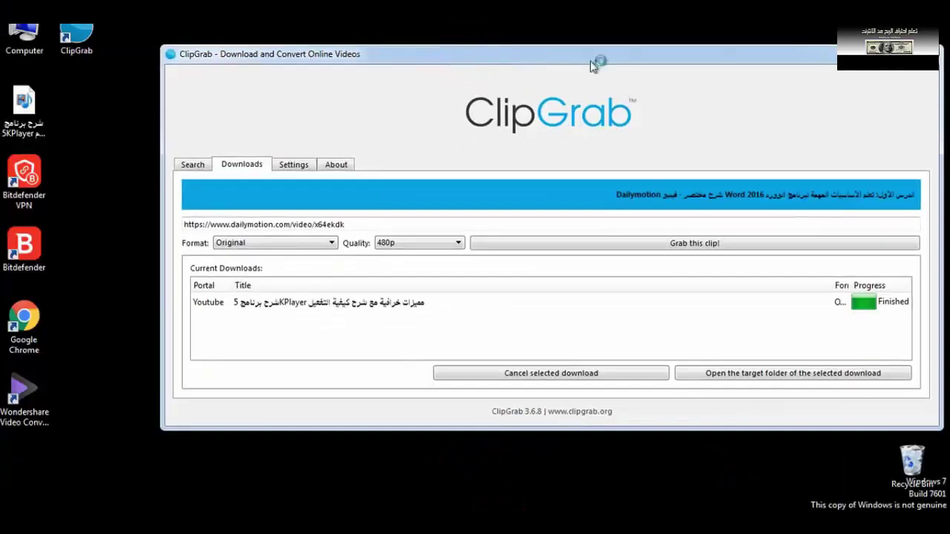
- Choose a quality for the Dailymotion video, start its download, and reposition the ClipGrab window
left_click(449, 245)
left_click(436, 283)
left_click(630, 244)
left_click(517, 370)
mouse_move(483, 55)
left_mouse_down()
mouse_move(390, 59)
mouse_move(487, 59)
left_mouse_up()
- Play the finished YouTube download, close the player, and check the options of the Dailymotion download
left_click(522, 317)
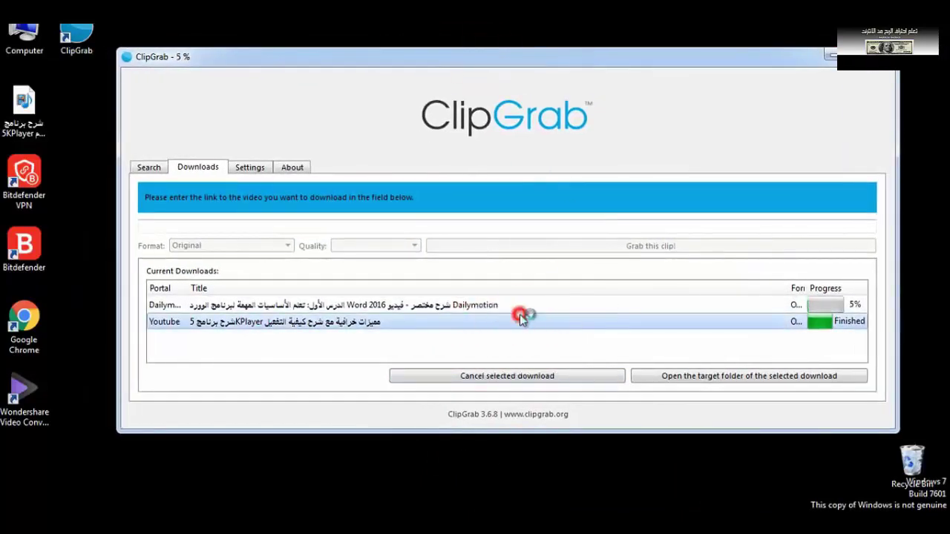
double_click(522, 318)
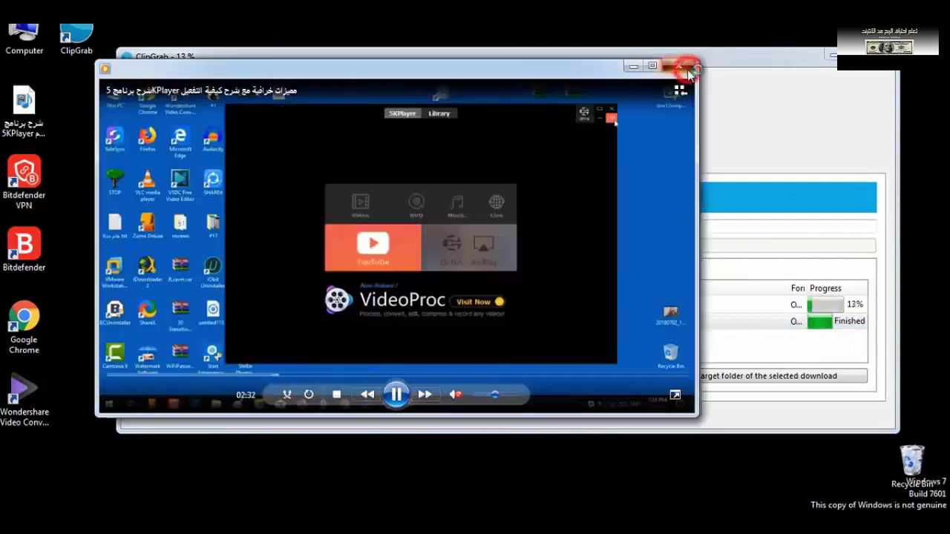
left_click(689, 71)
right_click(495, 299)
left_click(572, 318)
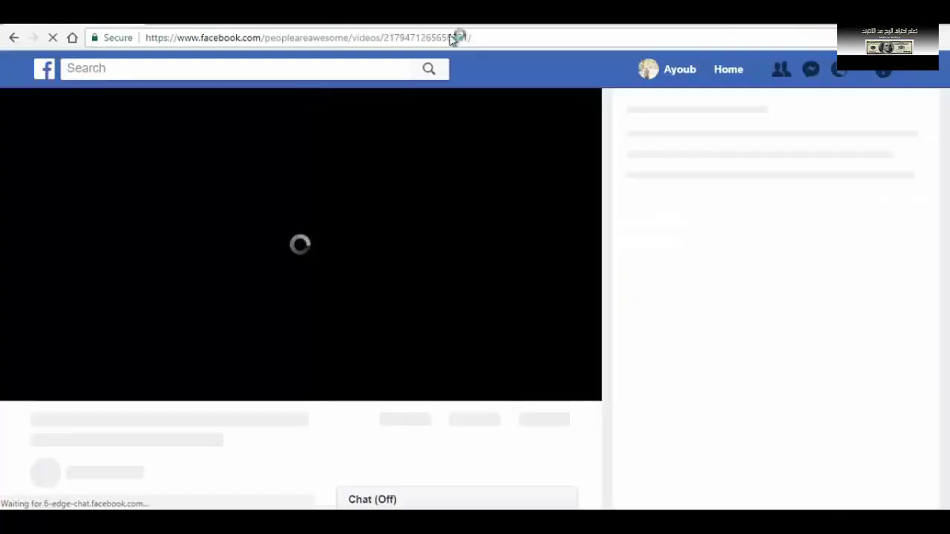
- Copy the Facebook video's address from the browser and load it into ClipGrab
left_click(450, 37)
key("ctrl+c")
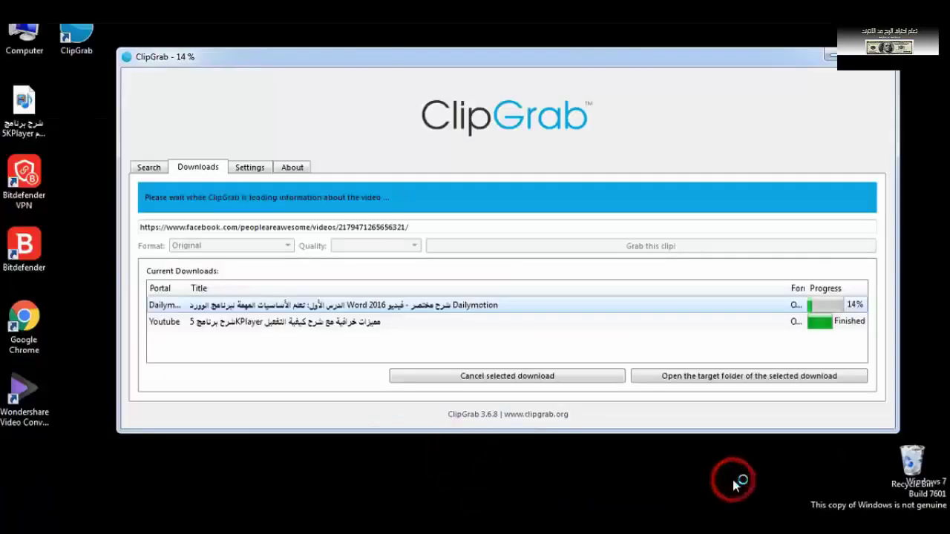
- Start downloading the Facebook video, save it to the Desktop under its suggested file name, and select the YouTube entry among the downloads
left_click(668, 248)
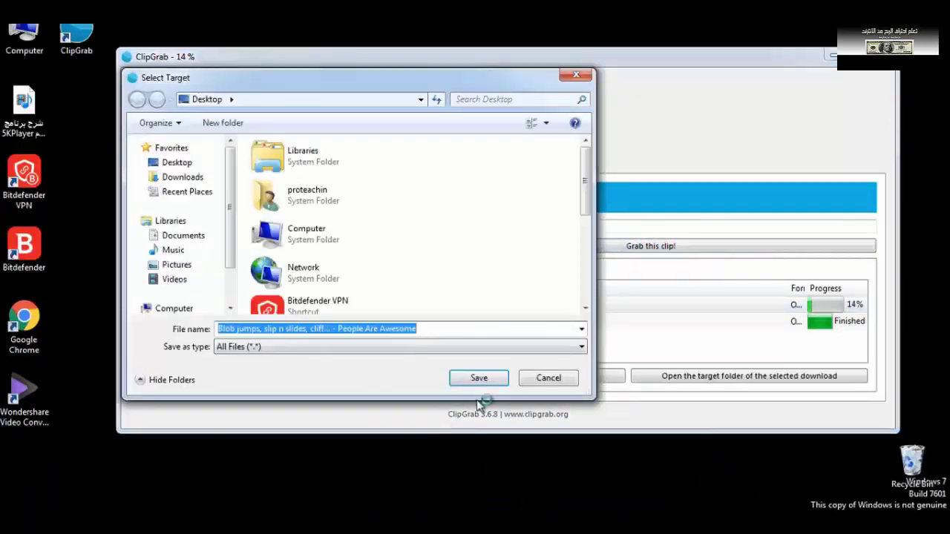
left_click(478, 378)
left_click(129, 307)
left_click(165, 340)
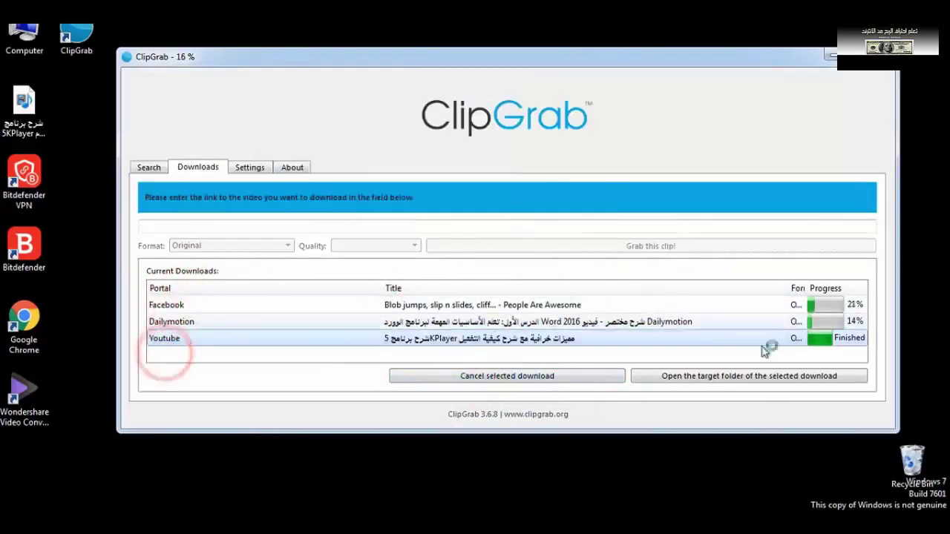
- Play the finished Facebook download, skip forward to a further point in the video, and close the player
left_click(701, 471)
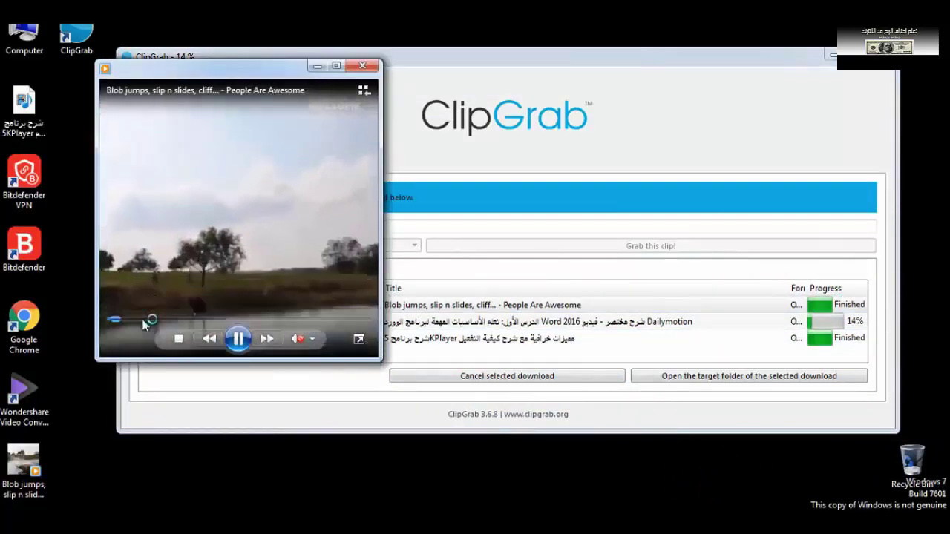
left_click_drag(141, 319, 201, 321)
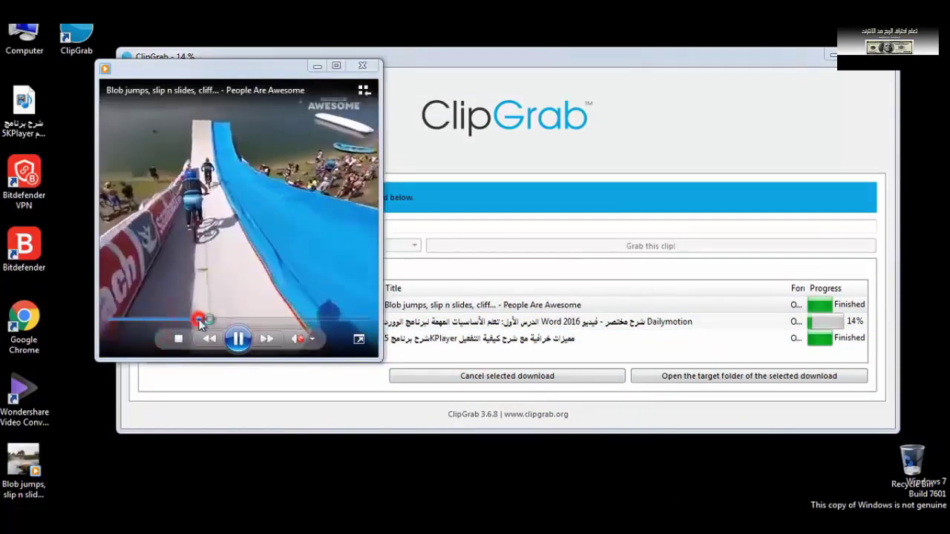
left_click(445, 353)
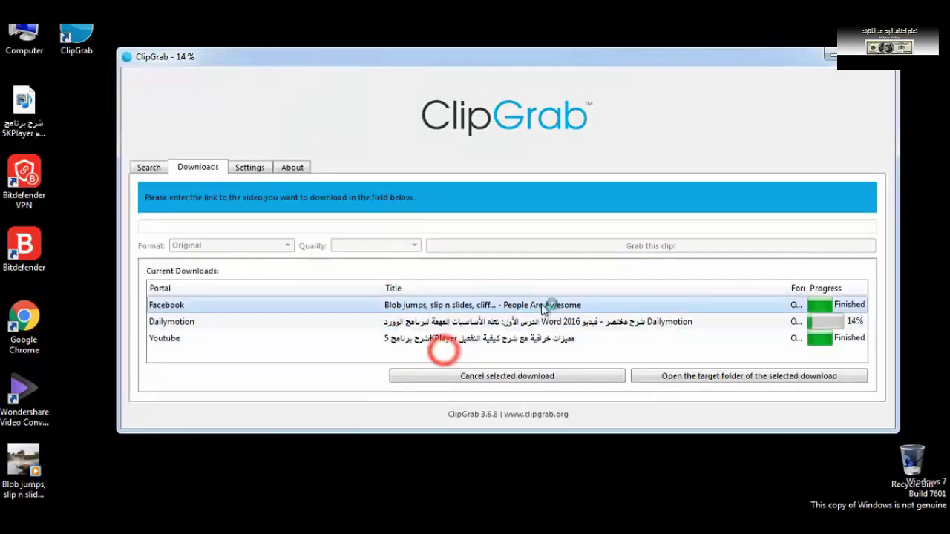
- Remove the Facebook, Dailymotion and YouTube entries from the current downloads list and close ClipGrab
left_click(506, 376)
left_click(496, 305)
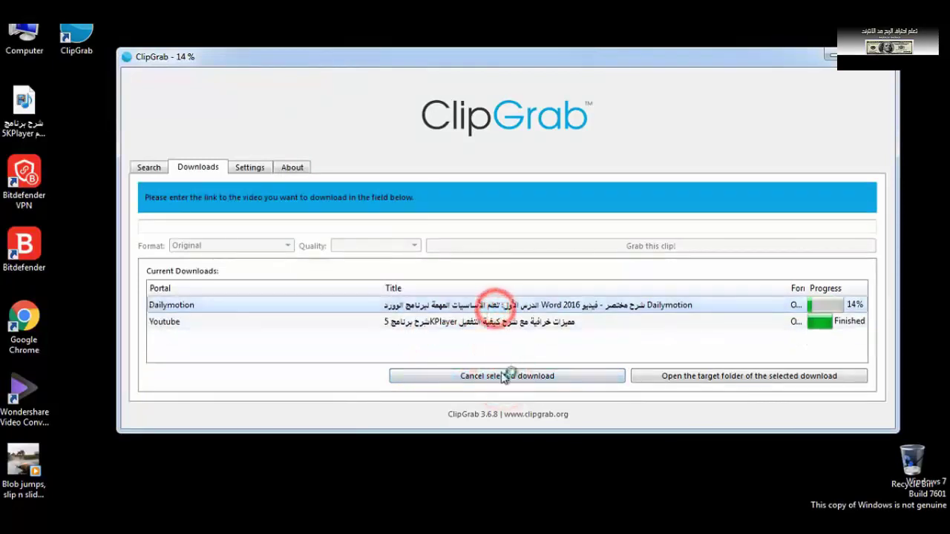
left_click(506, 376)
left_click(496, 305)
left_click(505, 376)
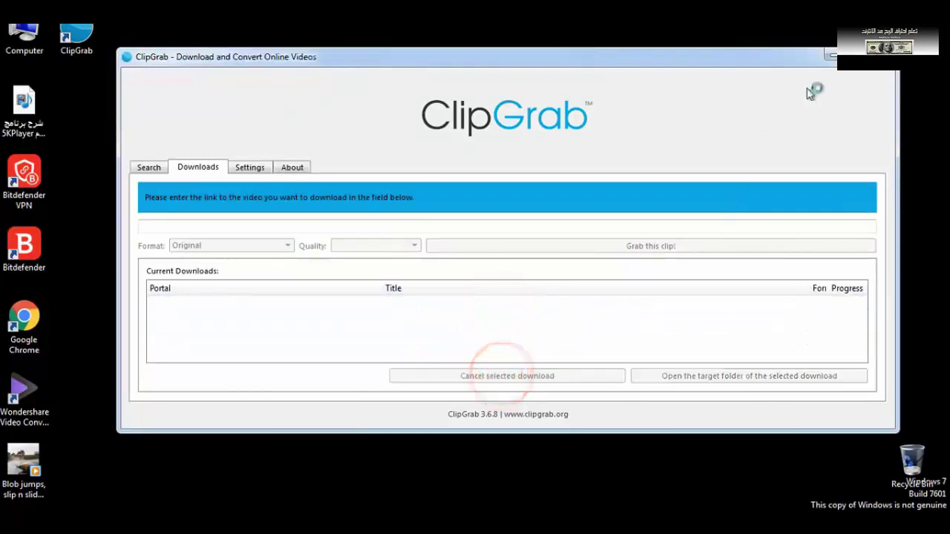
left_click(877, 57)
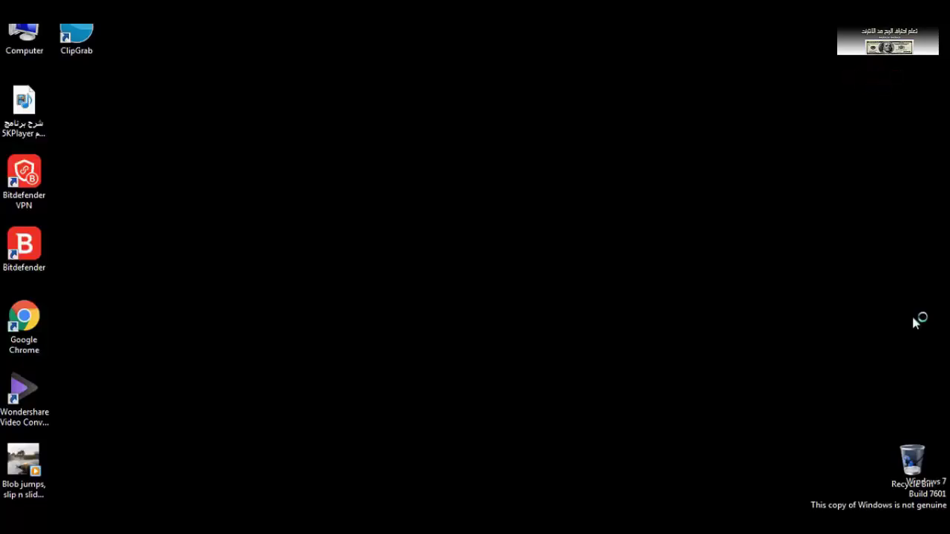